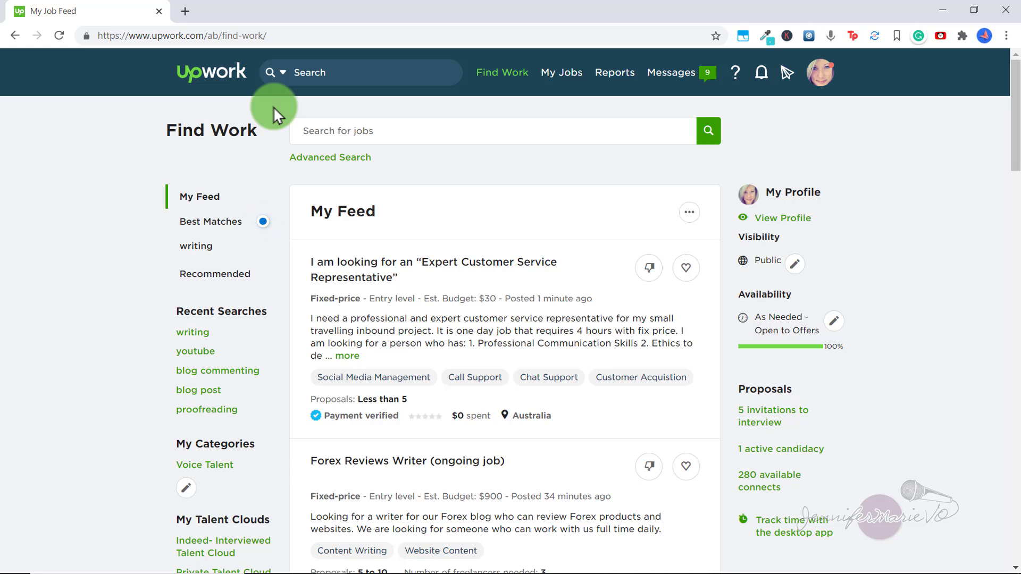
- Switch the header search type from Talent to Projects, ending on Jobs
{"action": "left_click", "coordinate": [333, 70]}
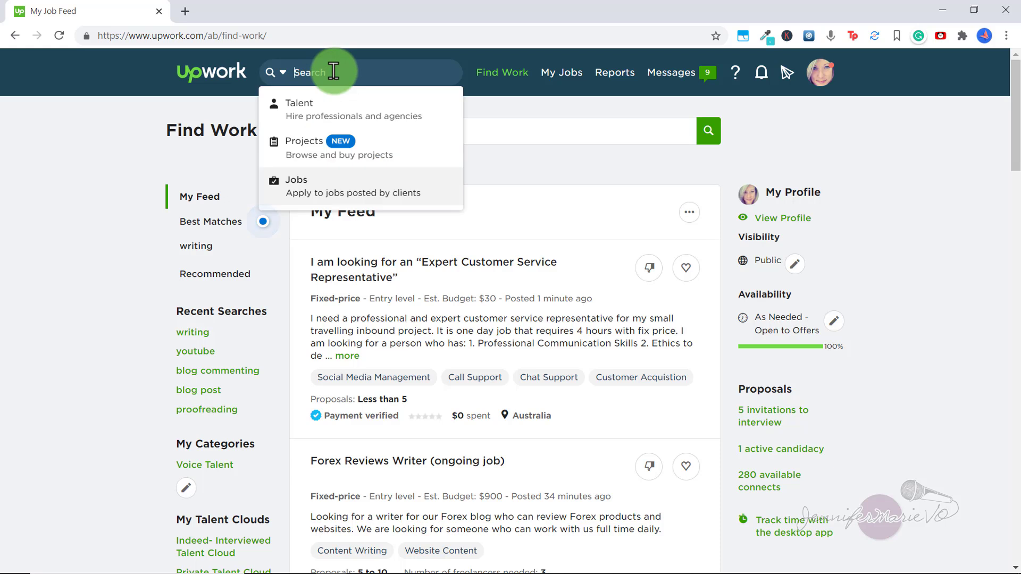
{"action": "left_click", "coordinate": [282, 75]}
{"action": "left_click", "coordinate": [284, 78]}
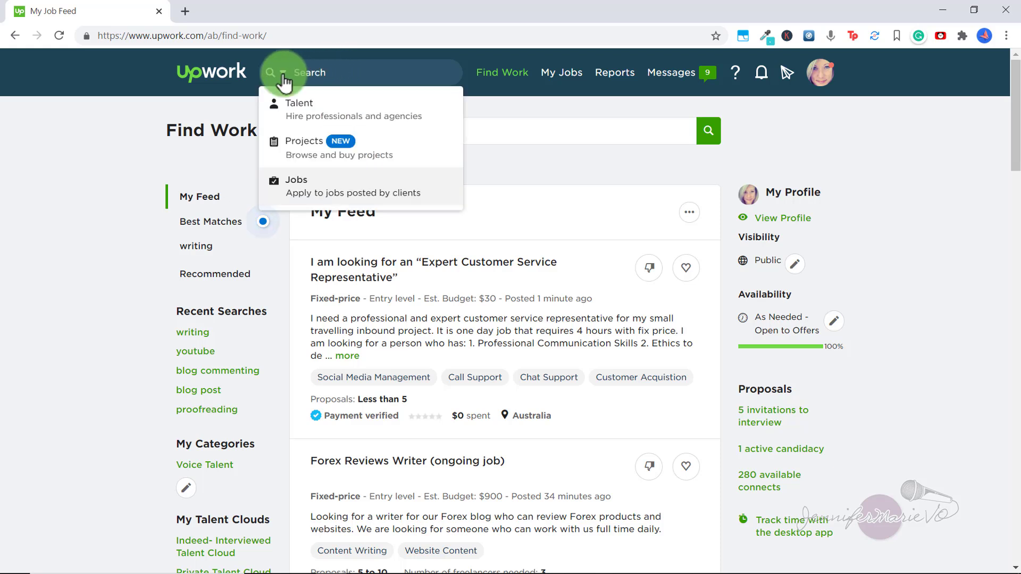
{"action": "left_click", "coordinate": [295, 113]}
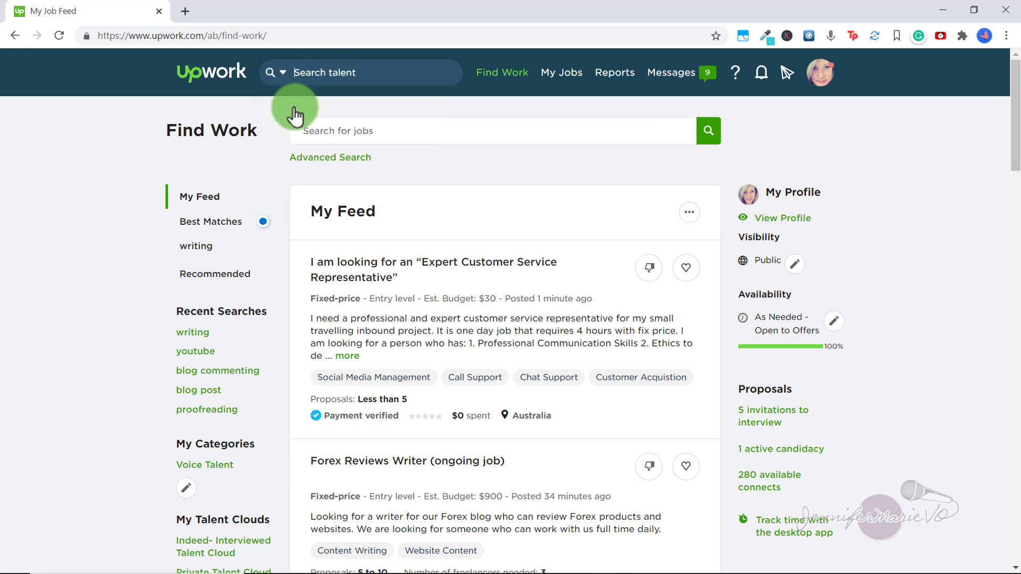
{"action": "left_click", "coordinate": [290, 79]}
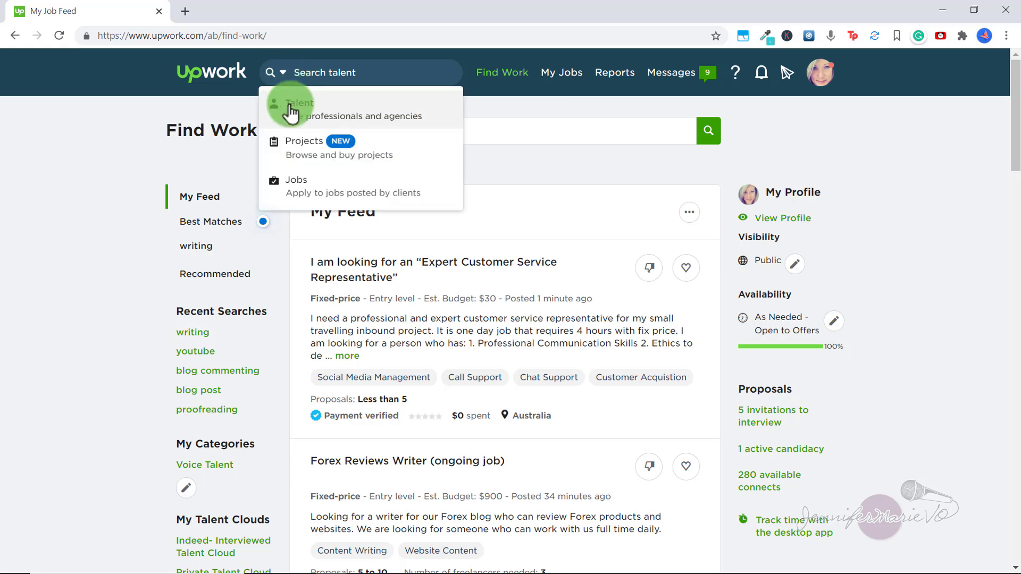
{"action": "left_click", "coordinate": [302, 154]}
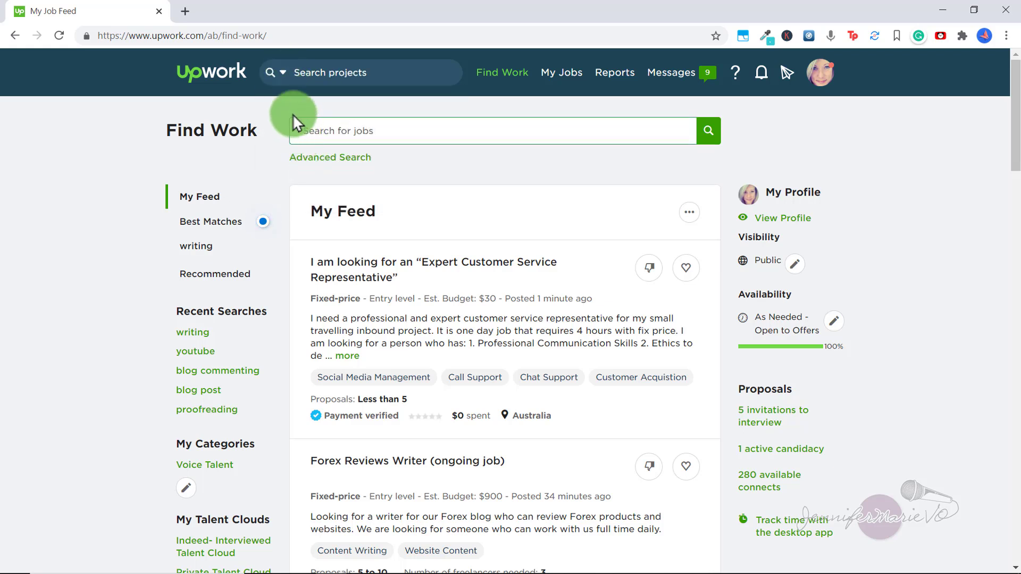
{"action": "left_click", "coordinate": [282, 80]}
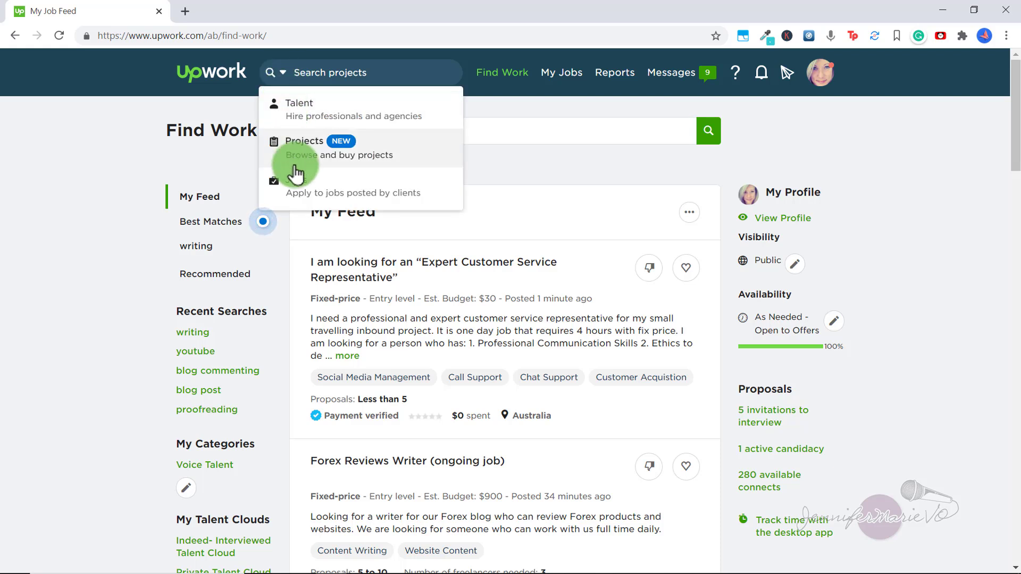
{"action": "left_click", "coordinate": [313, 185]}
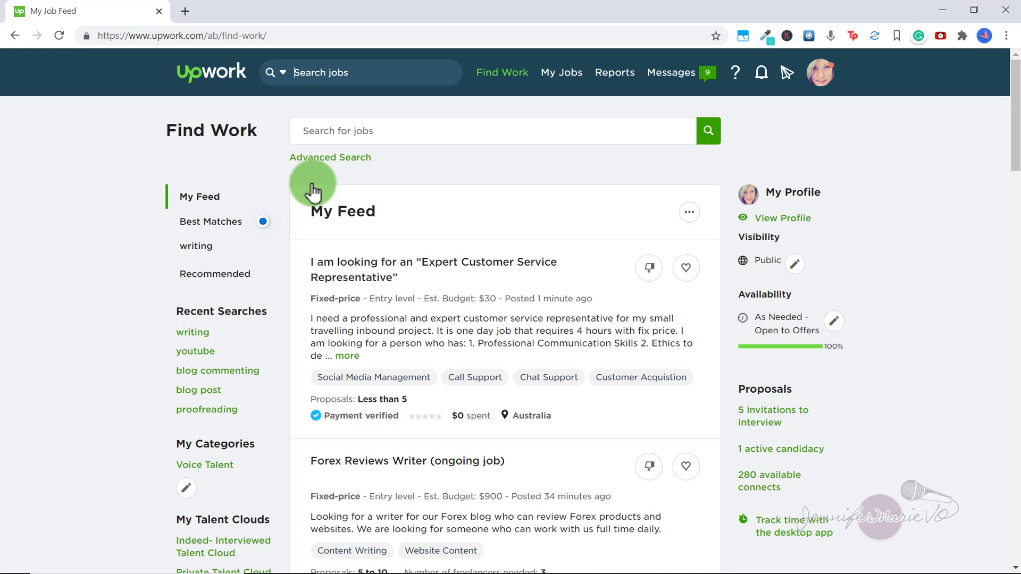
- Open the Advanced Search options for jobs and cancel without searching
{"action": "left_click", "coordinate": [319, 130]}
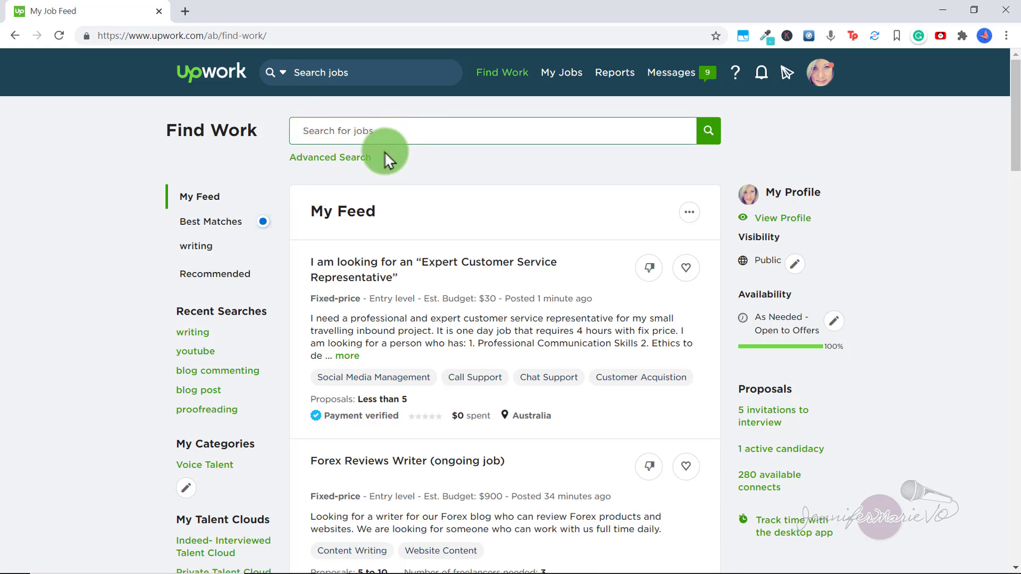
{"action": "left_click", "coordinate": [365, 156]}
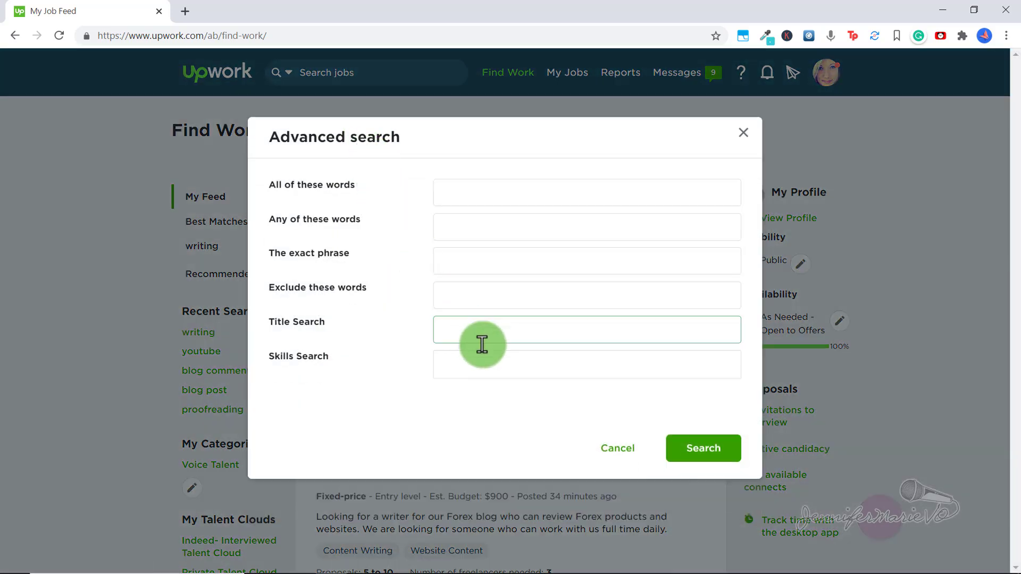
{"action": "left_click", "coordinate": [614, 451]}
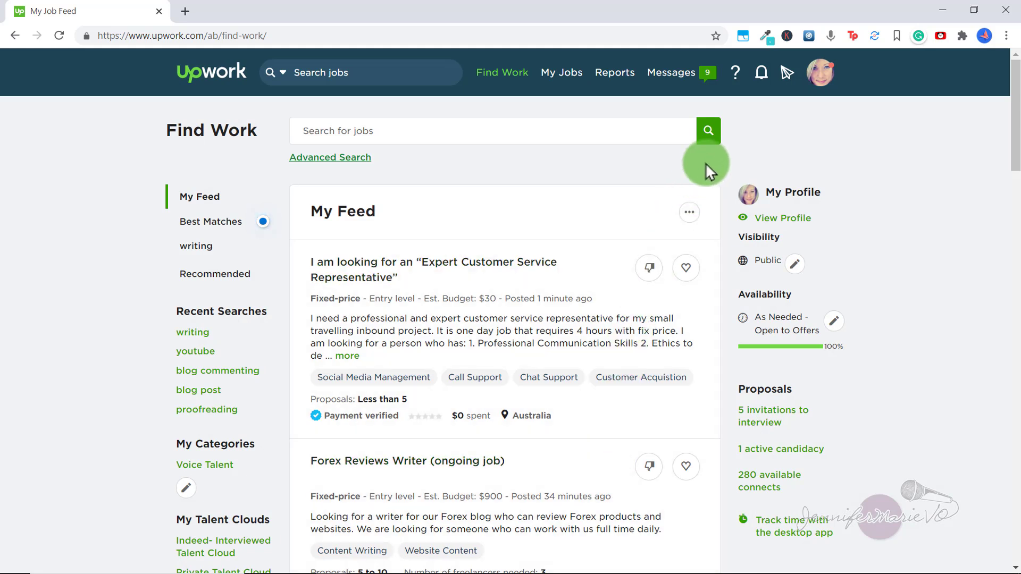
- Run a keyword-free job search and briefly view the Select Categories list
{"action": "left_click", "coordinate": [709, 141]}
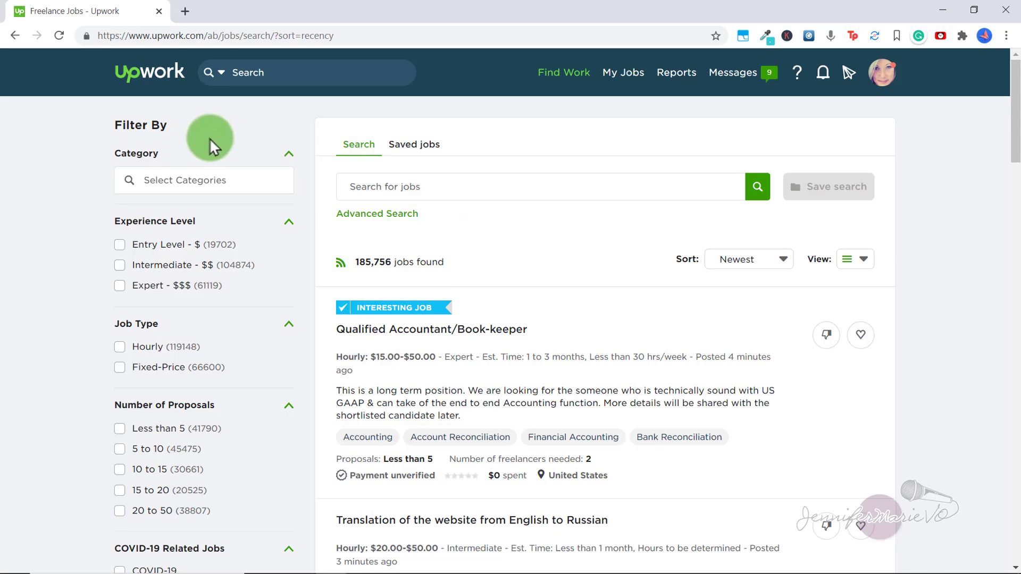
{"action": "left_click", "coordinate": [239, 172]}
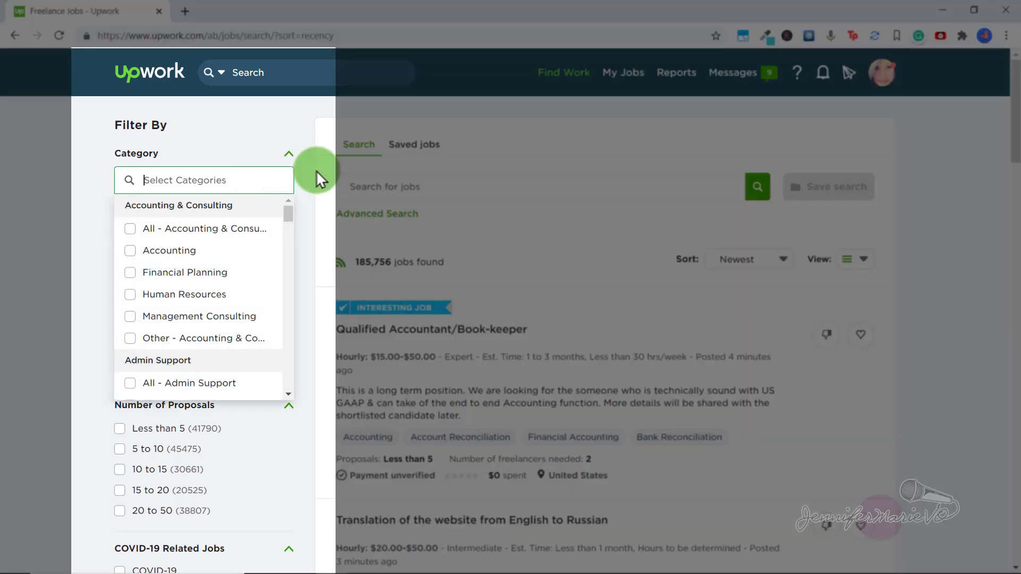
{"action": "left_click", "coordinate": [316, 171]}
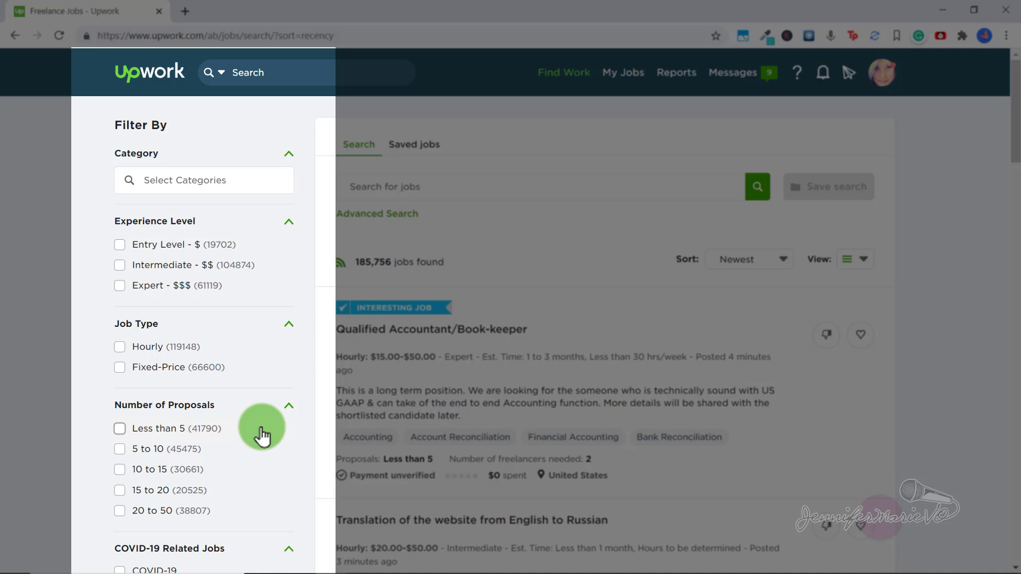
- Scroll through the Filter By panel's experience, job type, proposals and budget filters
{"action": "scroll", "coordinate": [262, 436], "scroll_direction": "down", "scroll_amount": 5}
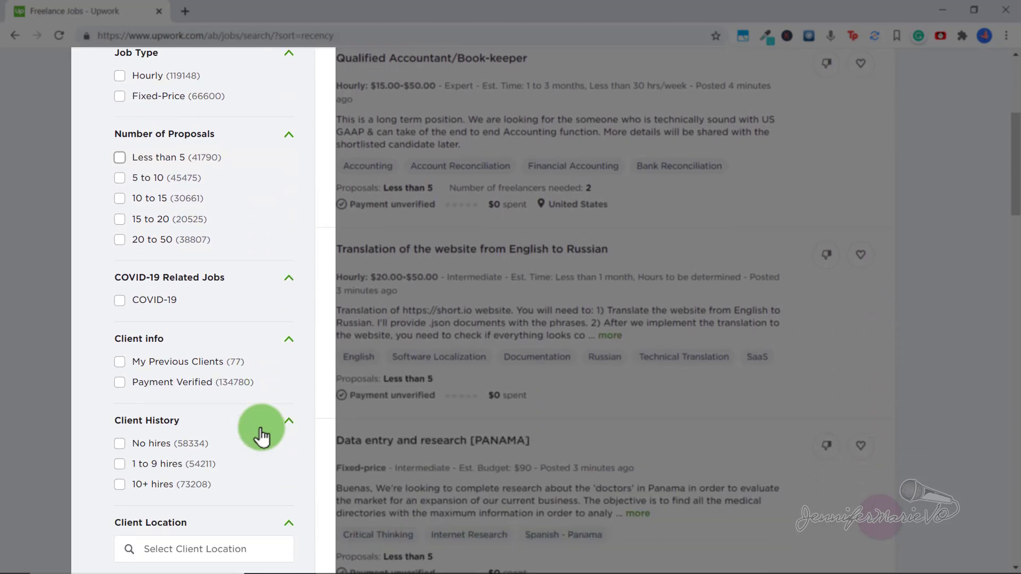
{"action": "scroll", "coordinate": [254, 397], "scroll_direction": "down", "scroll_amount": 1}
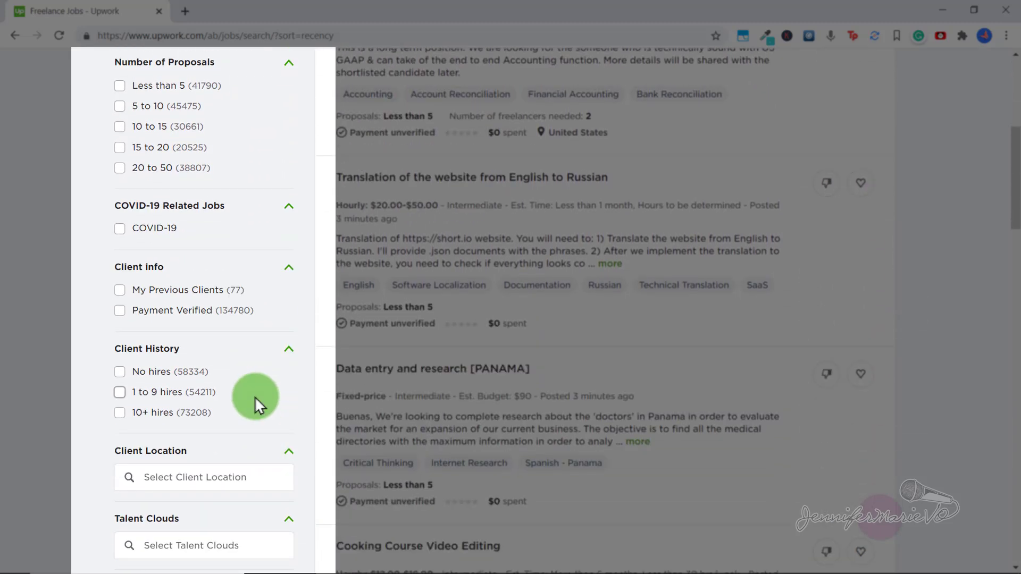
{"action": "scroll", "coordinate": [254, 397], "scroll_direction": "down", "scroll_amount": 1}
{"action": "left_click", "coordinate": [254, 397]}
{"action": "scroll", "coordinate": [254, 396], "scroll_direction": "down", "scroll_amount": 1}
{"action": "scroll", "coordinate": [254, 397], "scroll_direction": "down", "scroll_amount": 1}
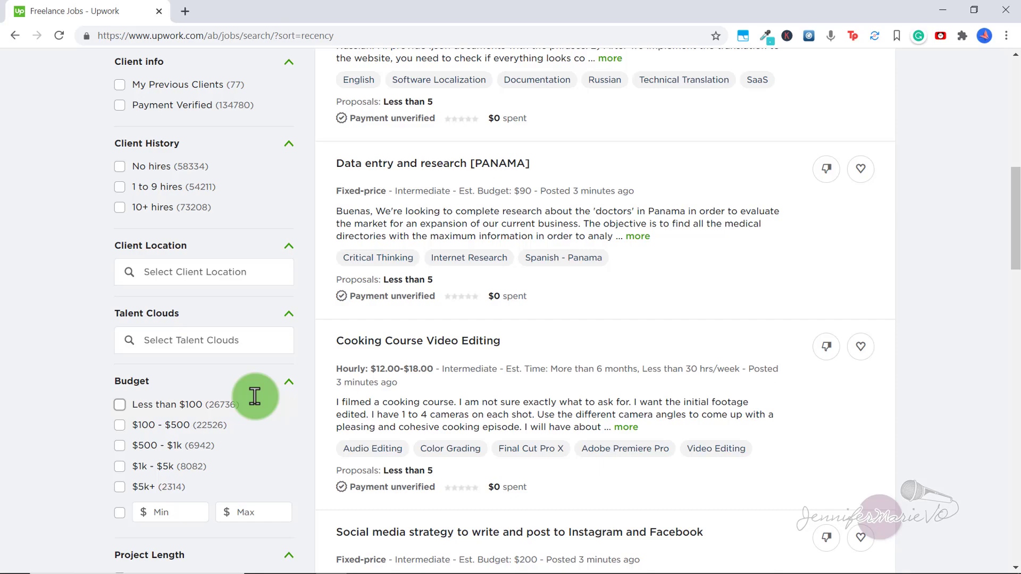
{"action": "scroll", "coordinate": [254, 397], "scroll_direction": "up", "scroll_amount": 10}
- Search jobs for 'writing' filtered to Entry Level, Fixed-Price and 10 to 15 proposals
{"action": "left_click", "coordinate": [371, 175]}
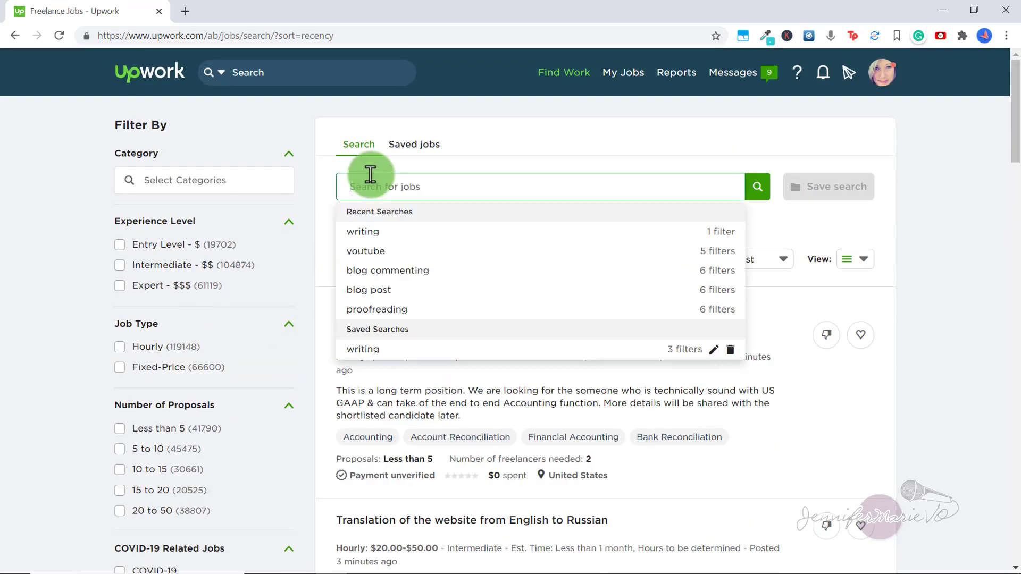
{"action": "type", "text": "writing"}
{"action": "key", "text": "Return"}
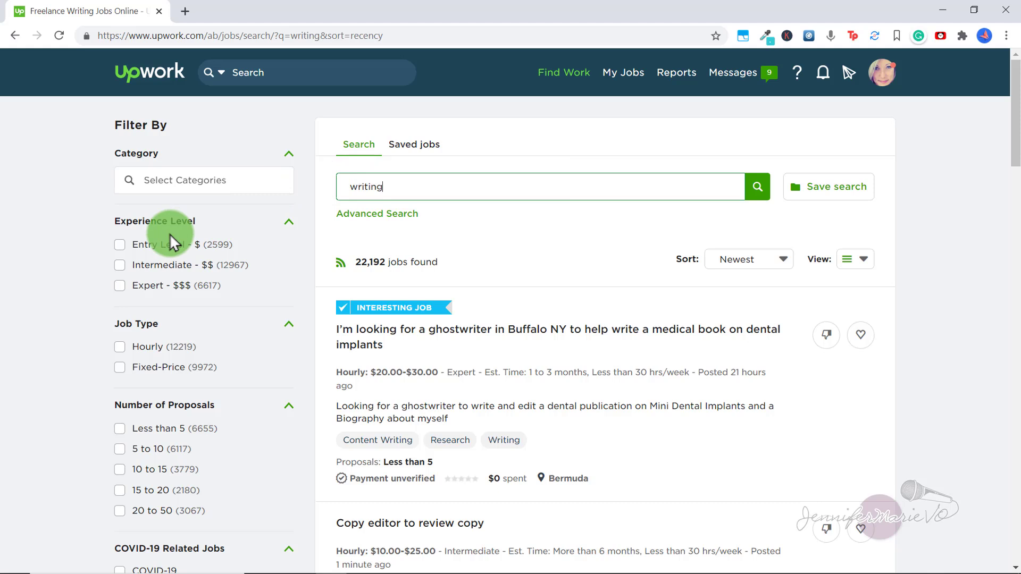
{"action": "left_click", "coordinate": [120, 245]}
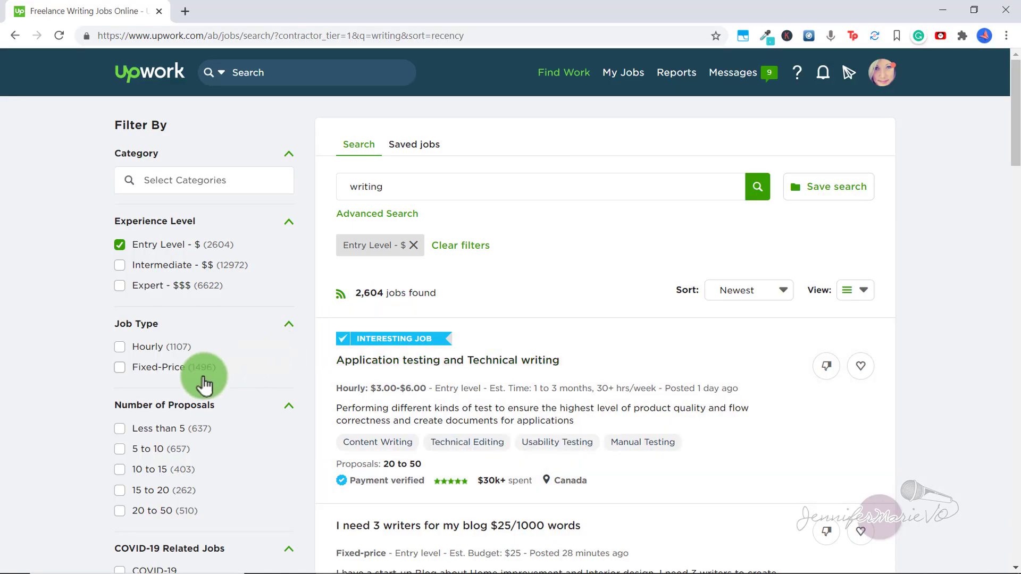
{"action": "left_click", "coordinate": [121, 369]}
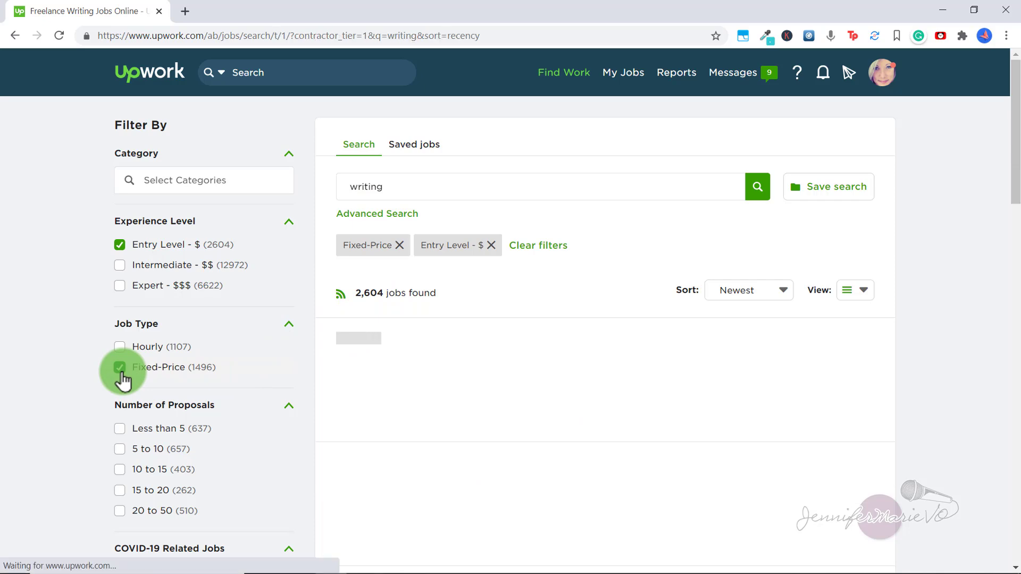
{"action": "left_click", "coordinate": [121, 470]}
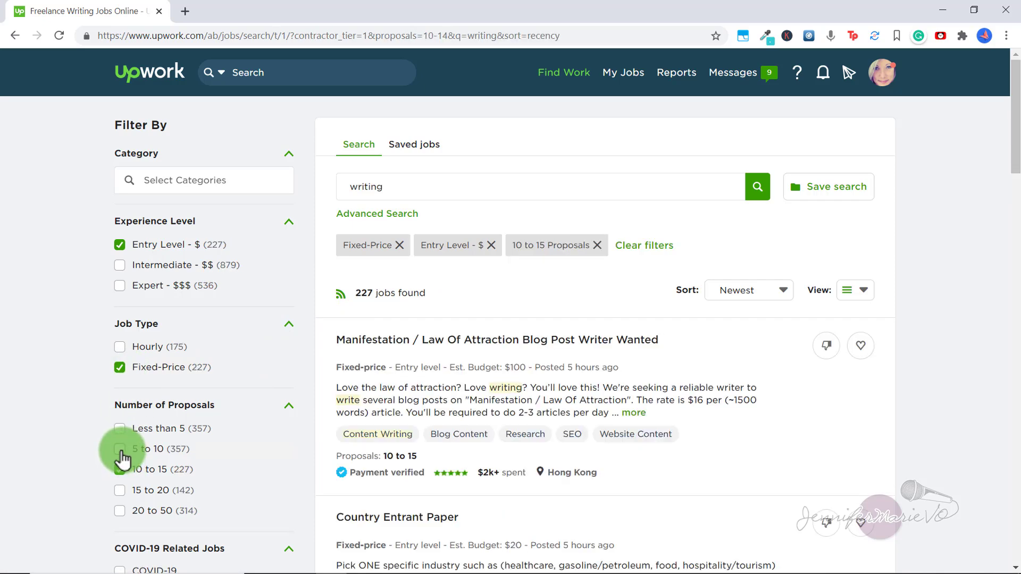
- Save this search under the name 'writing search'
{"action": "left_click", "coordinate": [813, 205]}
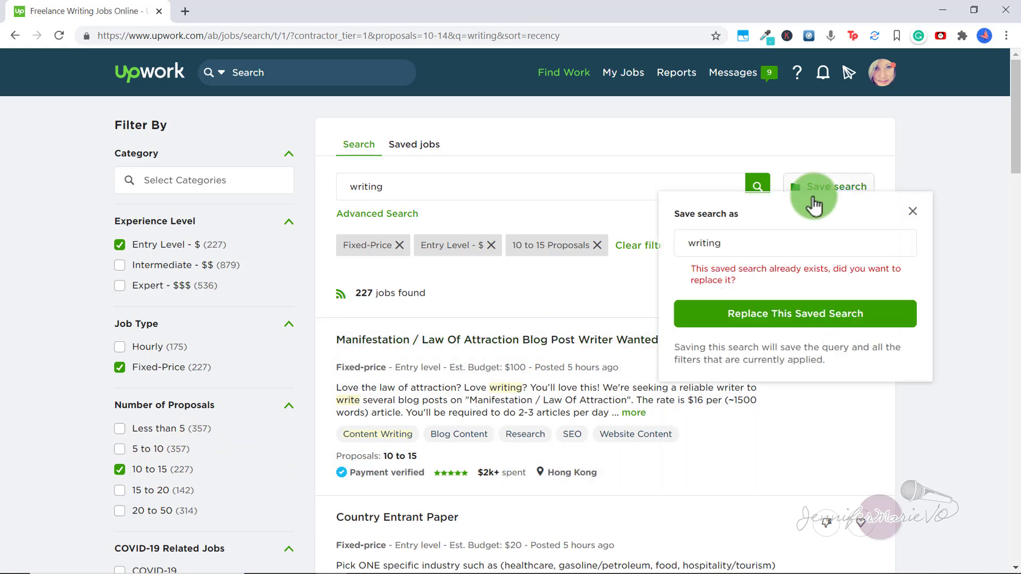
{"action": "left_click", "coordinate": [798, 238]}
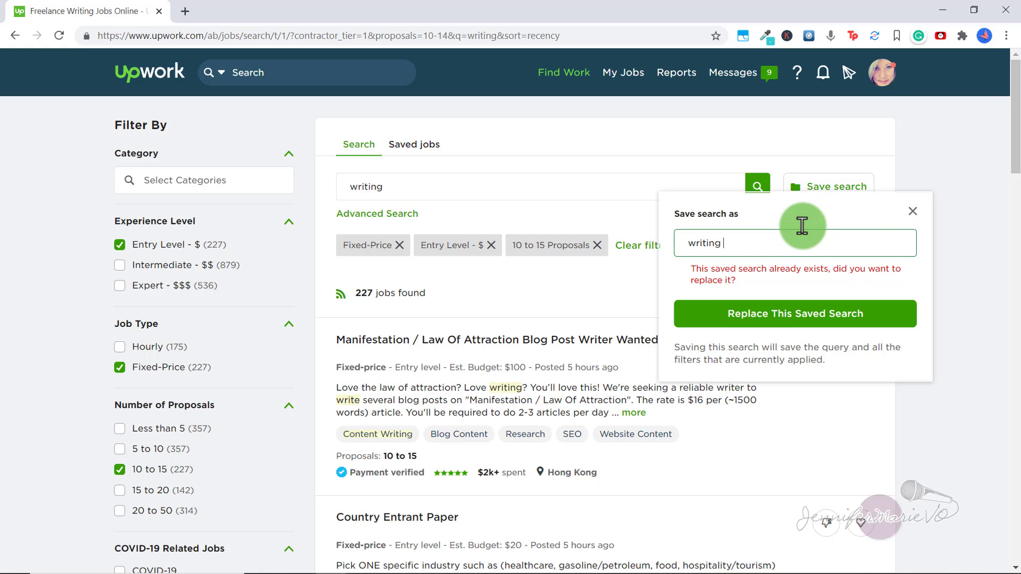
{"action": "type", "text": "search"}
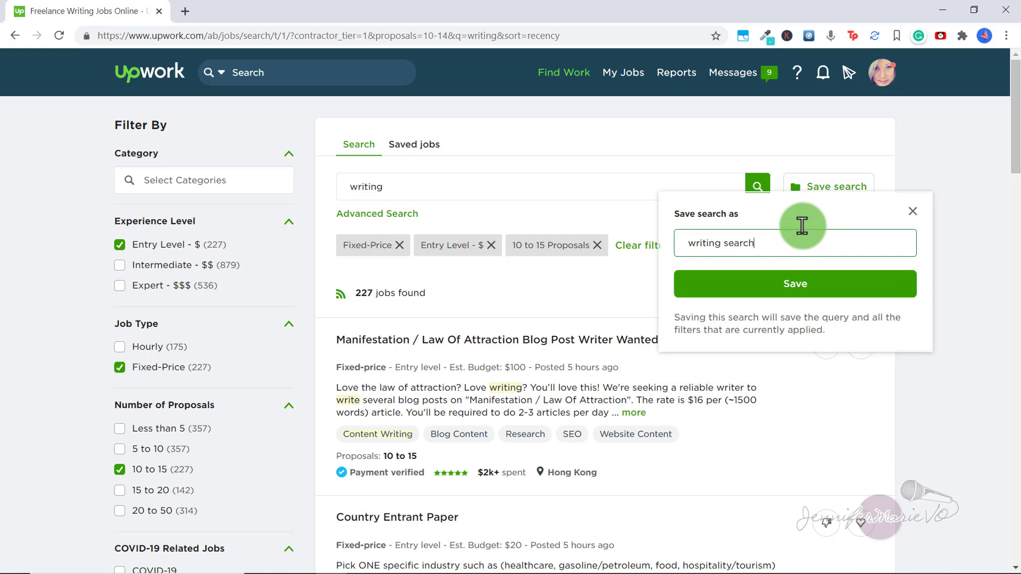
{"action": "left_click", "coordinate": [786, 285]}
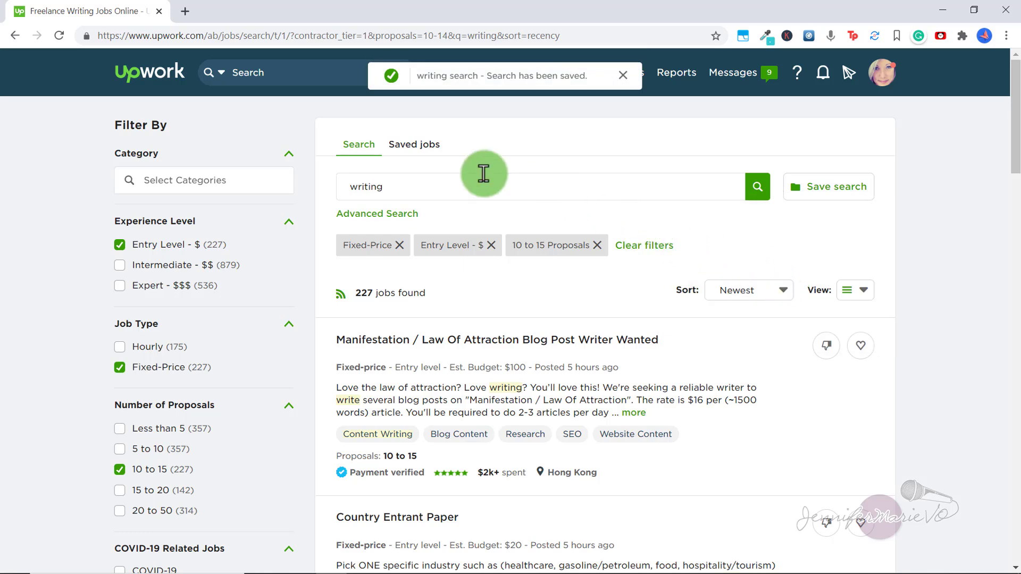
{"action": "left_click", "coordinate": [159, 80]}
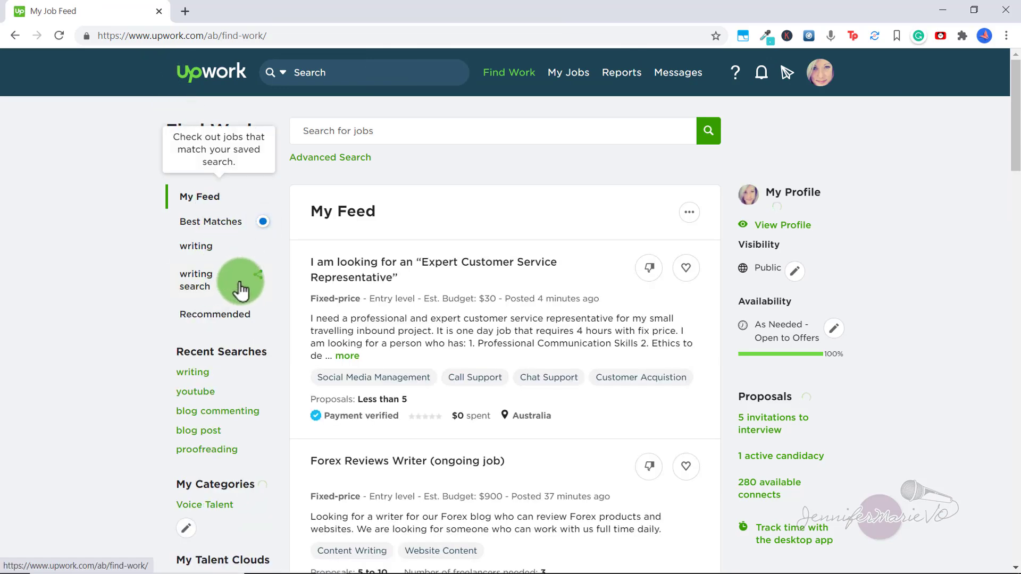
{"action": "left_click", "coordinate": [207, 287]}
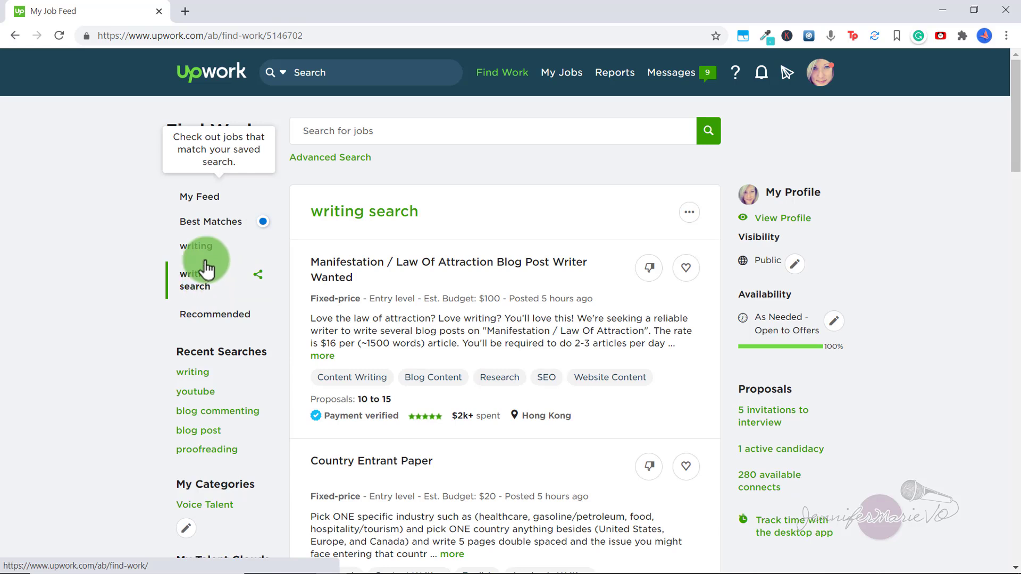
{"action": "left_click", "coordinate": [218, 84]}
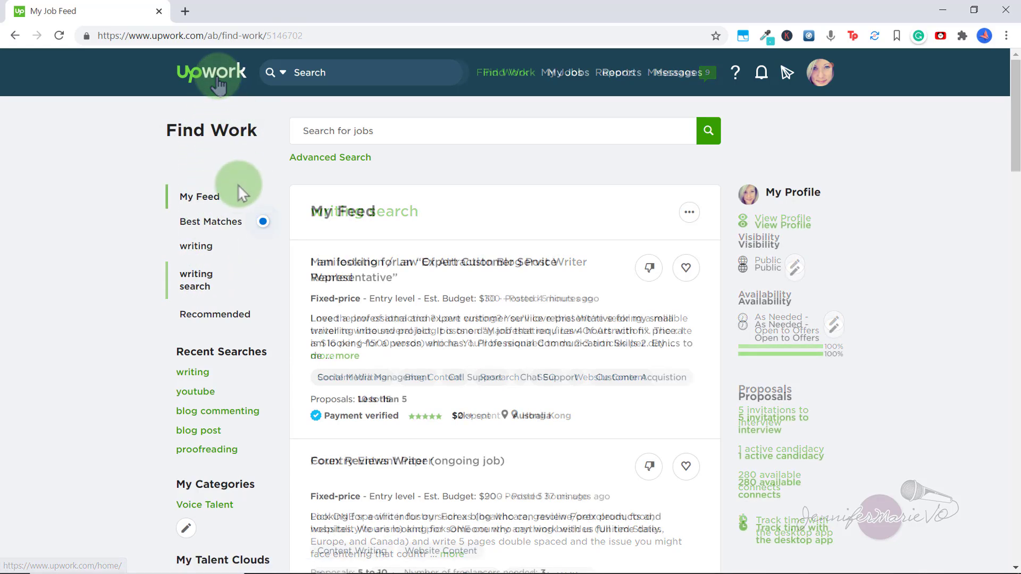
{"action": "left_click", "coordinate": [226, 224]}
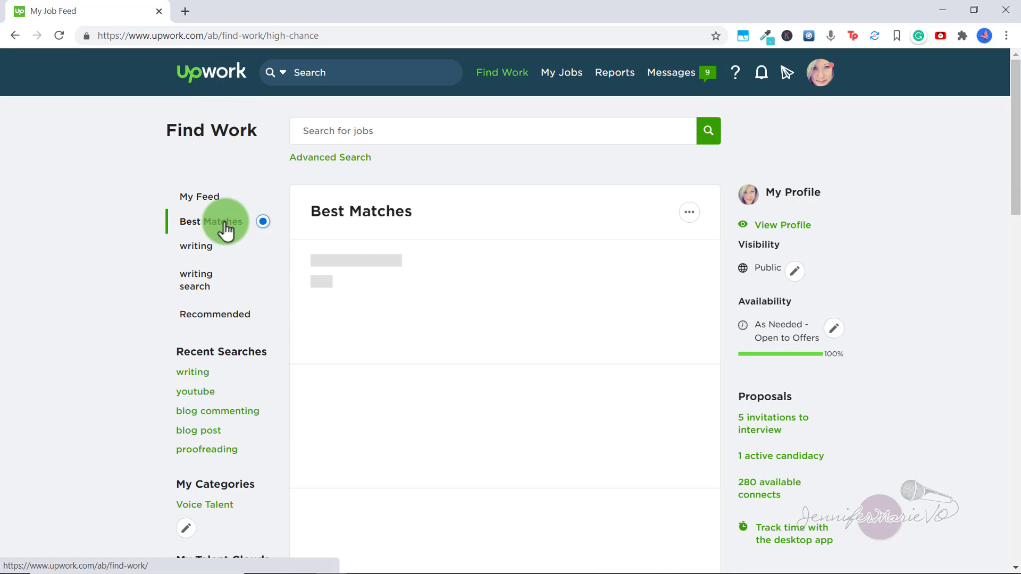
{"action": "left_click", "coordinate": [229, 319]}
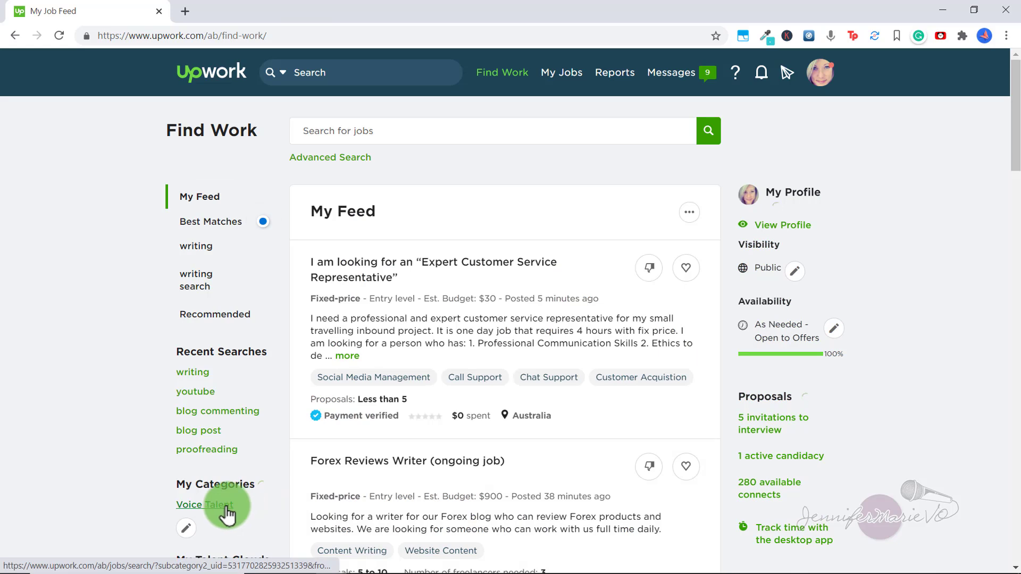
- Tick Video & Animation under Design & Creative in My Categories and save
{"action": "left_click", "coordinate": [185, 528]}
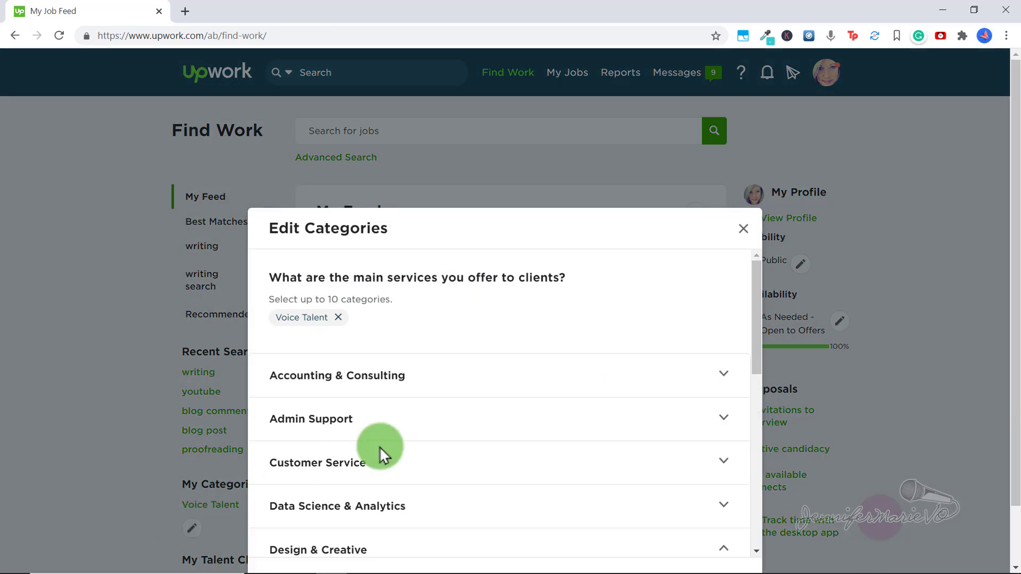
{"action": "scroll", "coordinate": [396, 308], "scroll_direction": "down", "scroll_amount": 5}
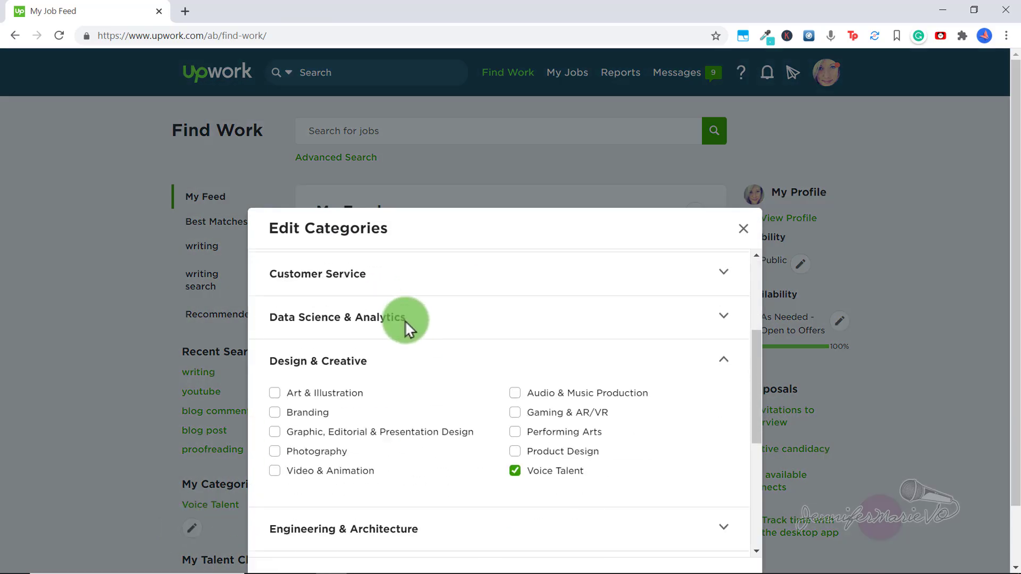
{"action": "left_click", "coordinate": [275, 385]}
{"action": "scroll", "coordinate": [507, 399], "scroll_direction": "down", "scroll_amount": 2}
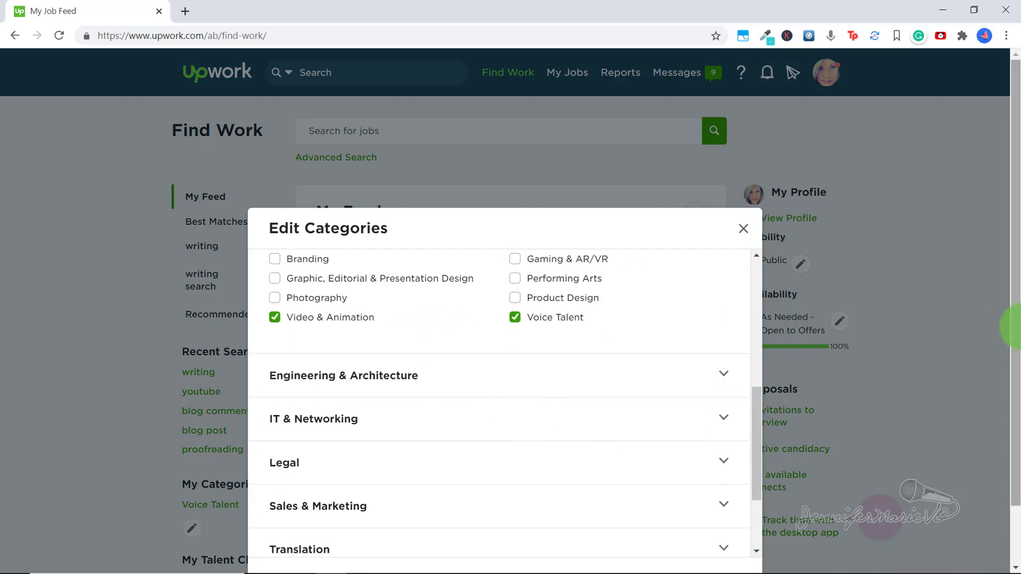
{"action": "scroll", "coordinate": [1009, 319], "scroll_direction": "down", "scroll_amount": 1}
{"action": "left_click", "coordinate": [726, 531]}
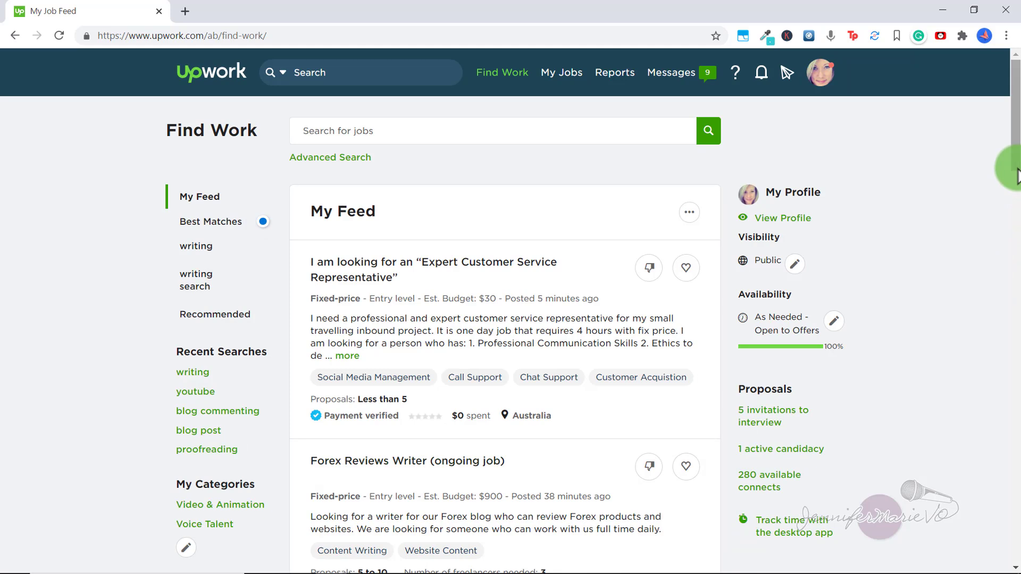
{"action": "left_click_drag", "start_coordinate": [1015, 170], "coordinate": [1014, 271]}
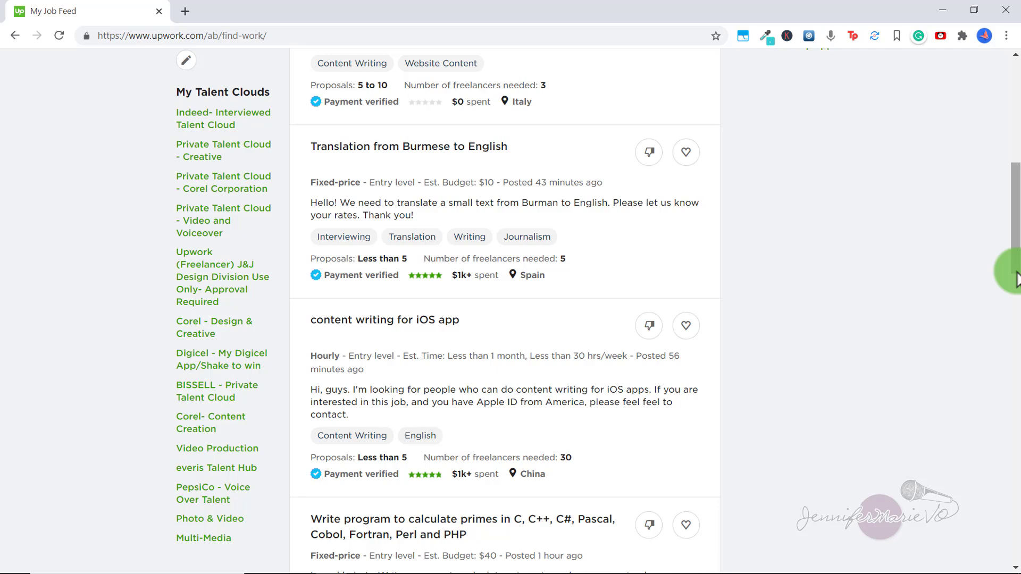
{"action": "left_click_drag", "start_coordinate": [1016, 278], "coordinate": [1015, 157]}
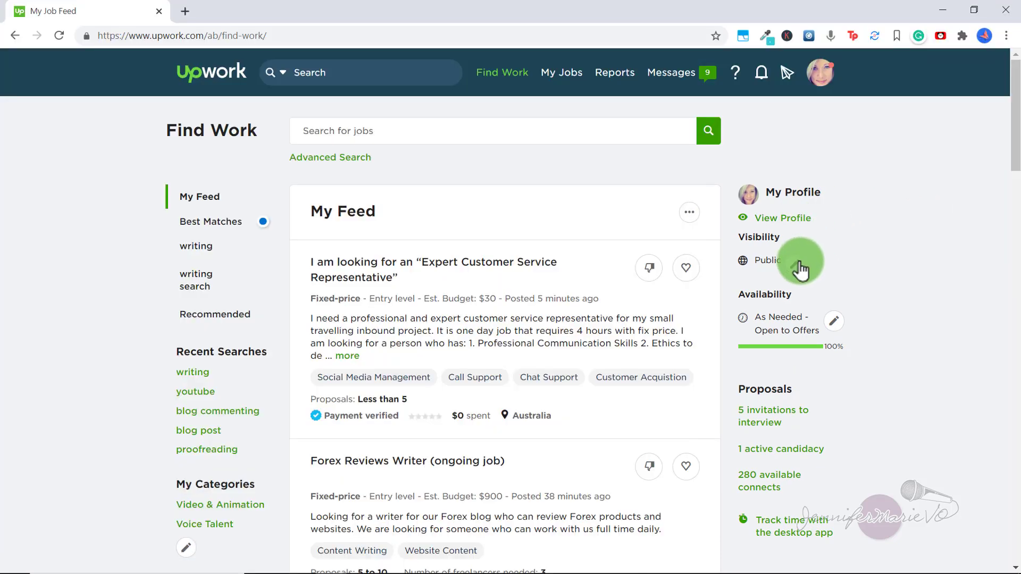
{"action": "left_click", "coordinate": [794, 264]}
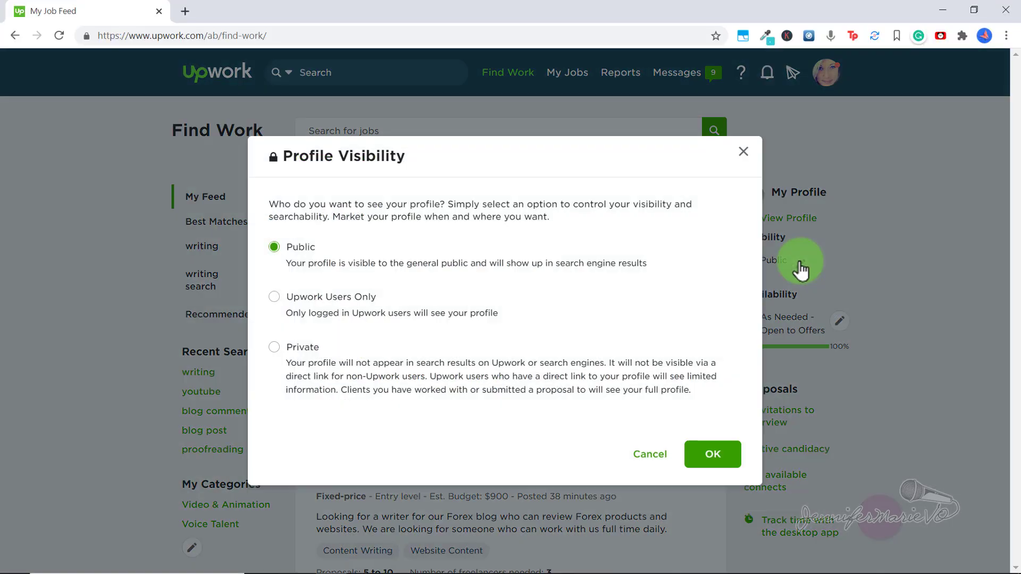
{"action": "left_click", "coordinate": [744, 152]}
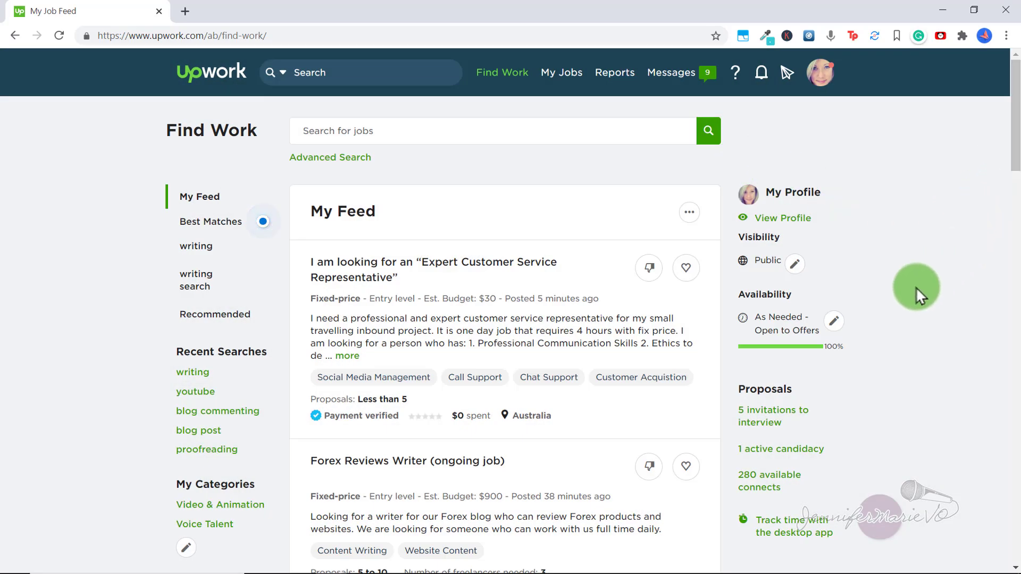
{"action": "left_click", "coordinate": [838, 327]}
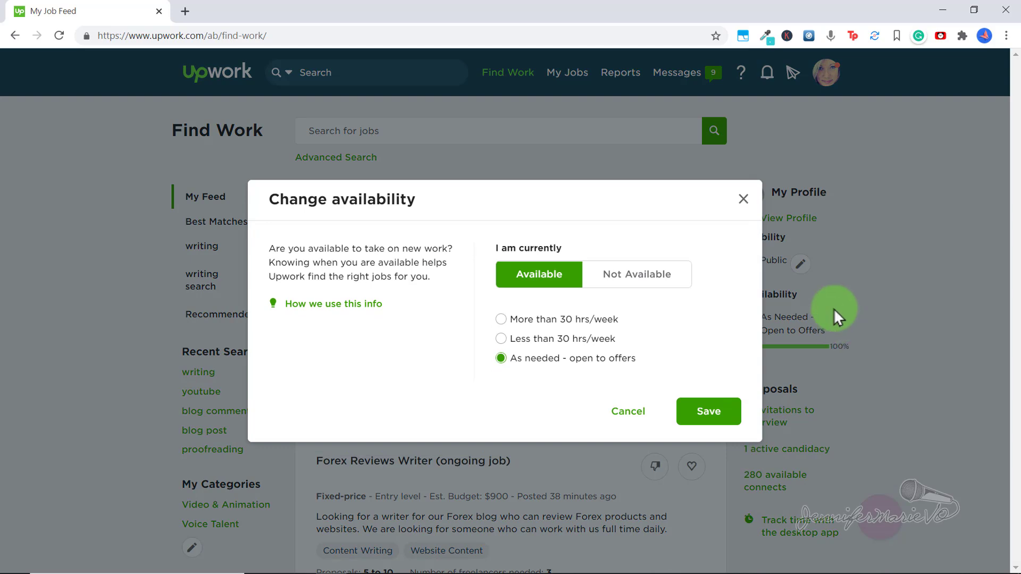
{"action": "left_click", "coordinate": [744, 198]}
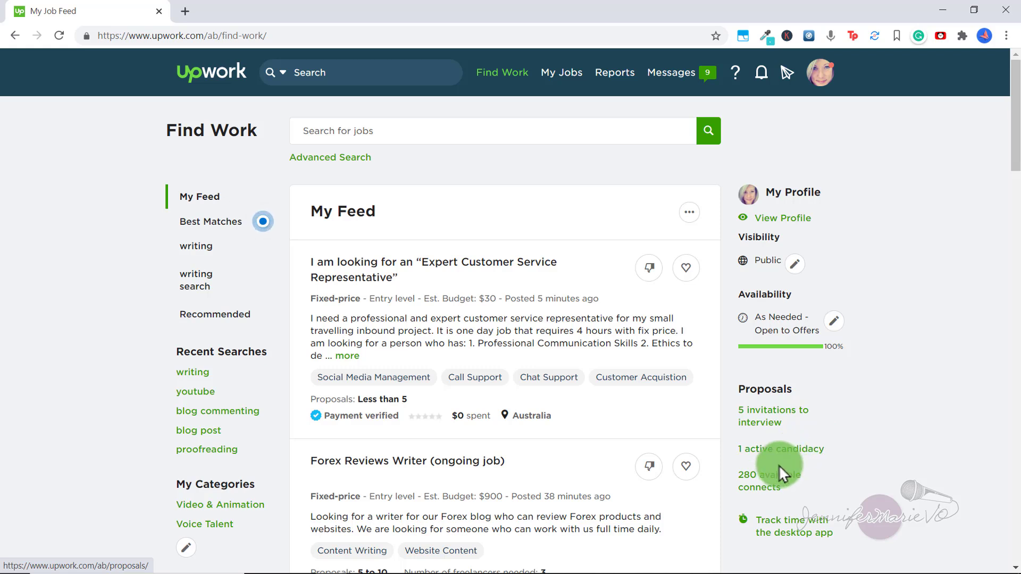
{"action": "left_click", "coordinate": [774, 485]}
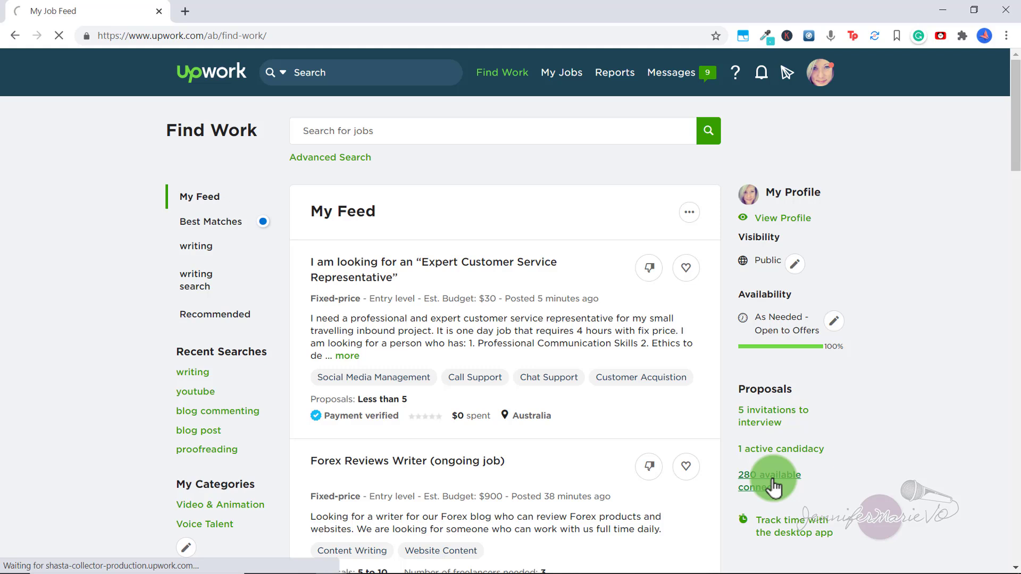
{"action": "left_click", "coordinate": [520, 272]}
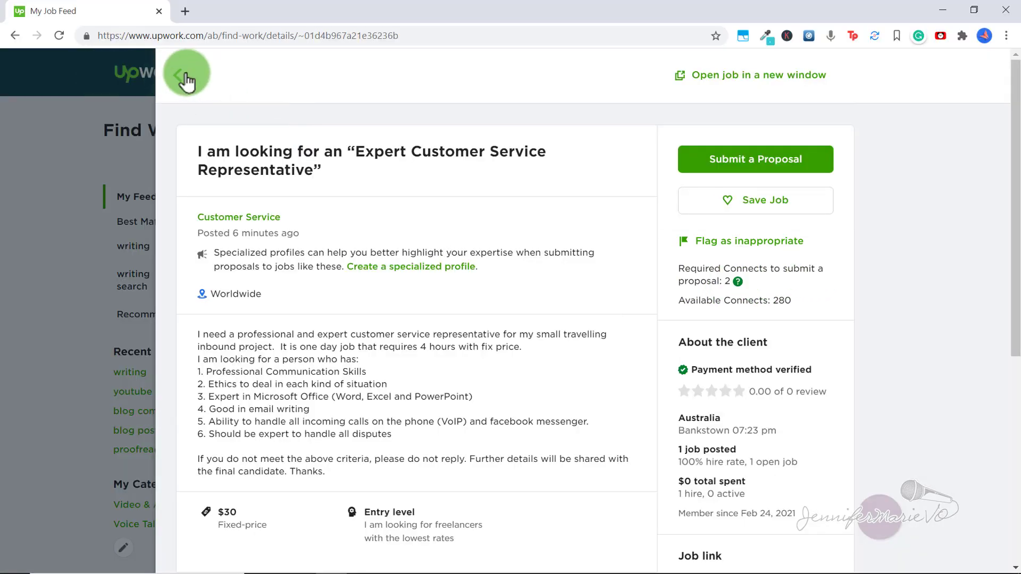
{"action": "left_click", "coordinate": [181, 76]}
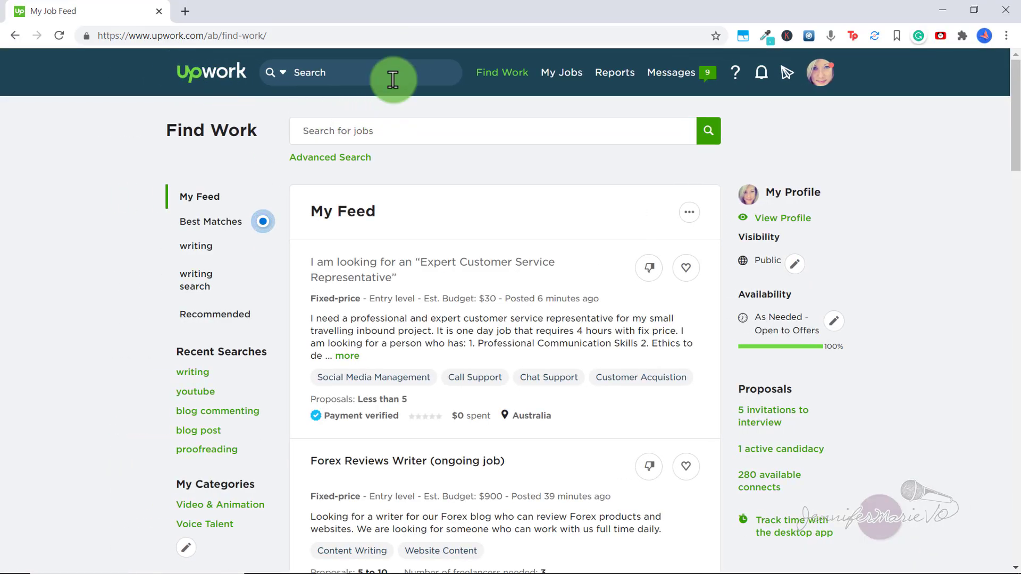
{"action": "mouse_move", "coordinate": [494, 75]}
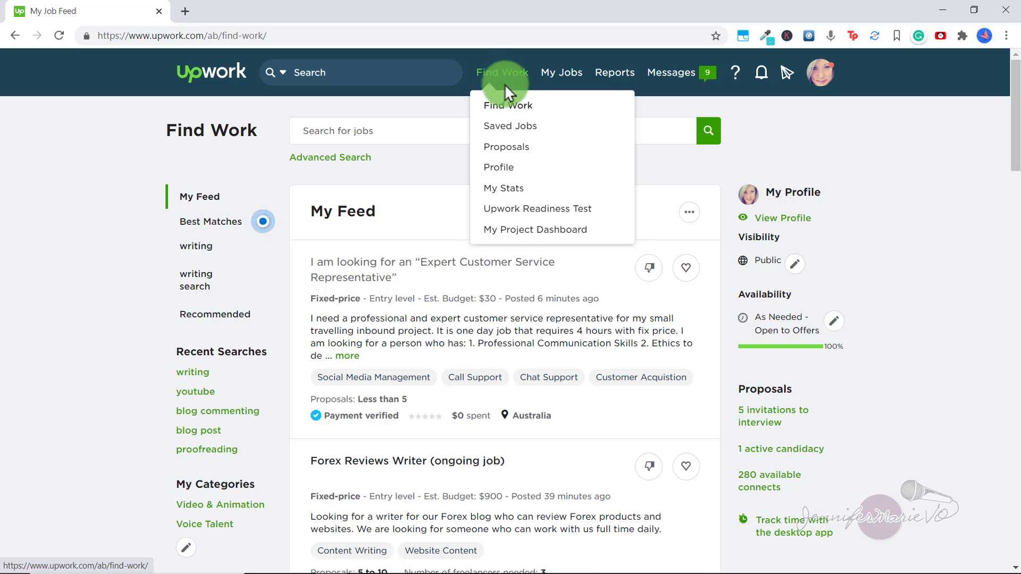
- Choose Find Work > Saved Jobs to reach the job search page listing 185,778 jobs
{"action": "left_click", "coordinate": [570, 135]}
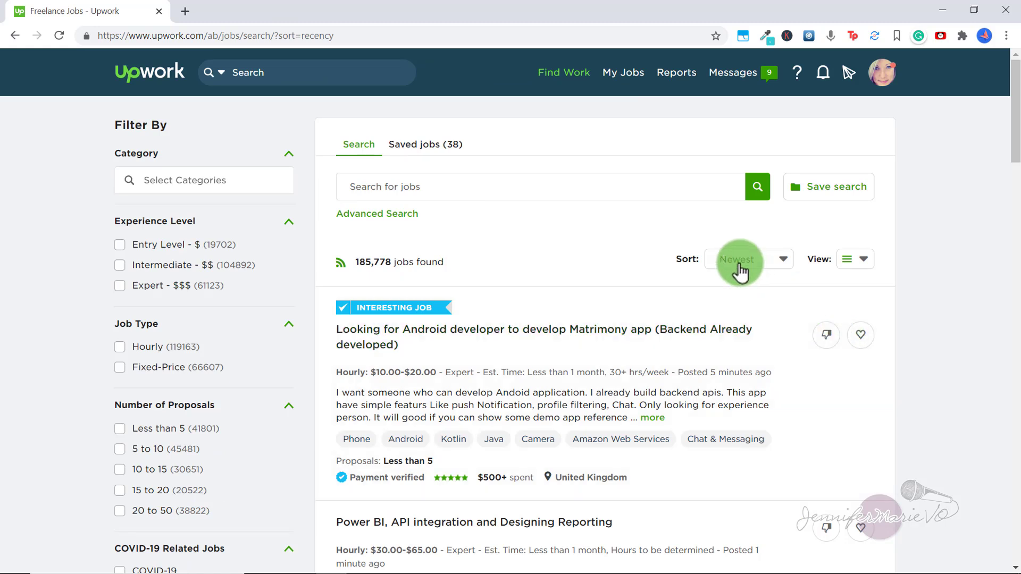
- Open the Saved jobs tab and unsave the ten expired postings, leaving 28
{"action": "mouse_move", "coordinate": [593, 74]}
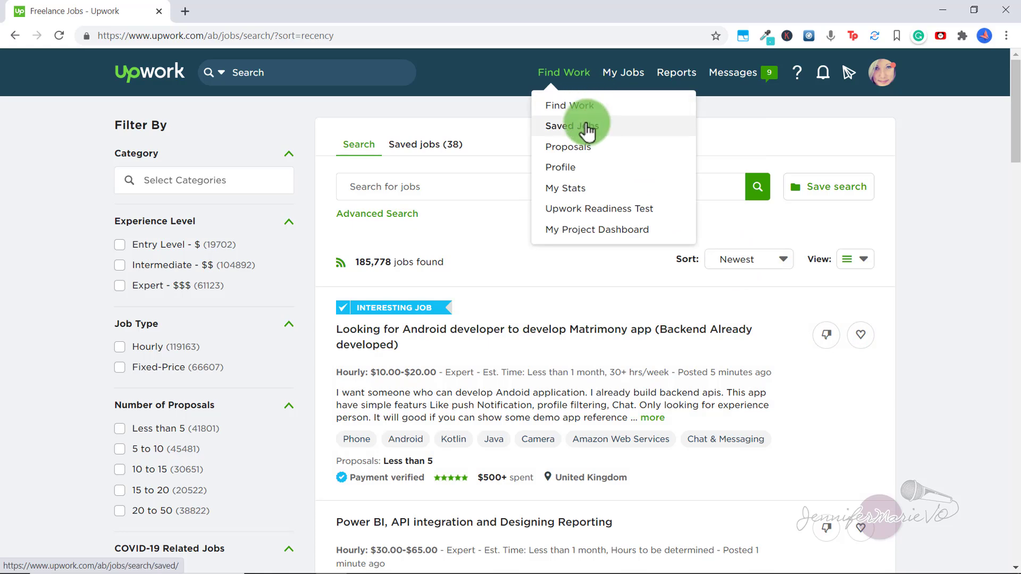
{"action": "left_click", "coordinate": [595, 130]}
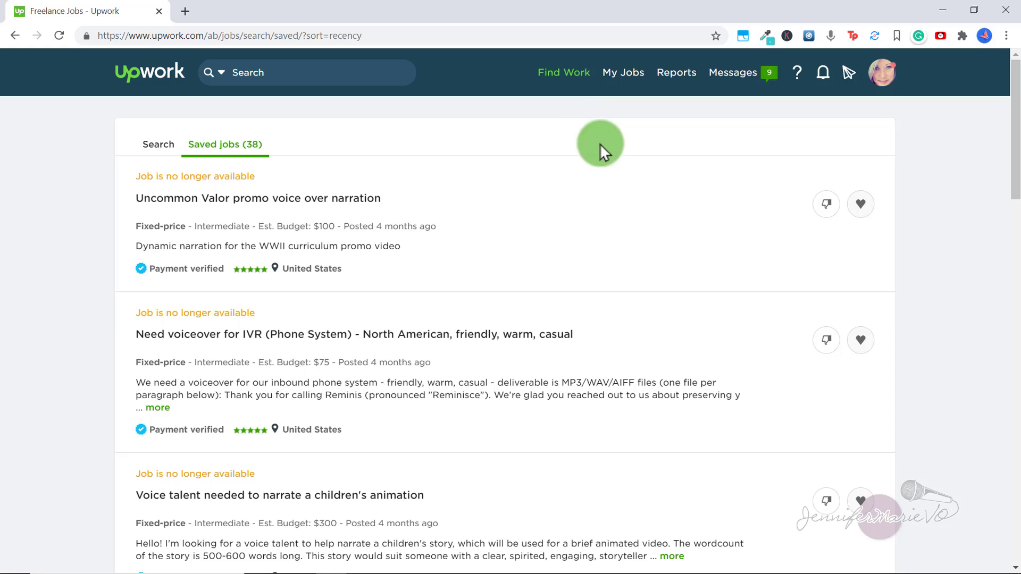
{"action": "left_click", "coordinate": [872, 215]}
{"action": "left_click", "coordinate": [864, 217]}
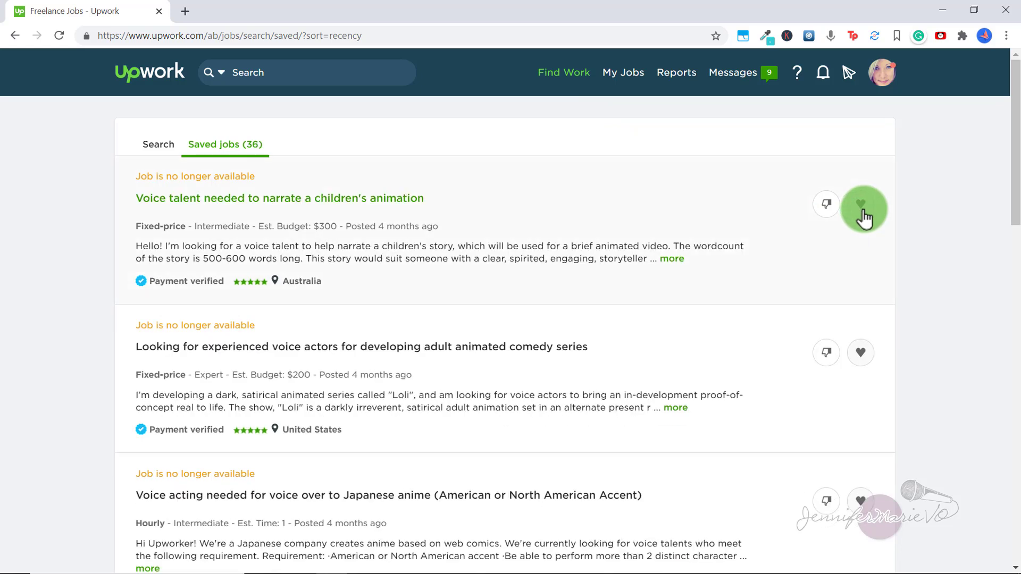
{"action": "left_click", "coordinate": [864, 216]}
{"action": "left_click", "coordinate": [864, 217]}
{"action": "left_click", "coordinate": [864, 217]}
{"action": "left_click", "coordinate": [863, 217]}
{"action": "left_click", "coordinate": [864, 217]}
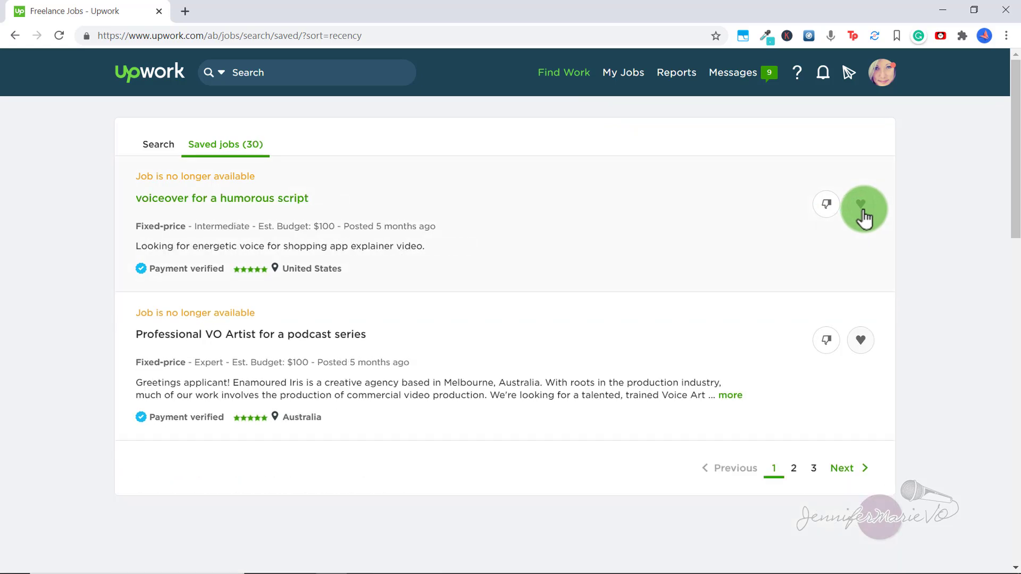
{"action": "left_click", "coordinate": [864, 217]}
{"action": "left_click", "coordinate": [864, 217]}
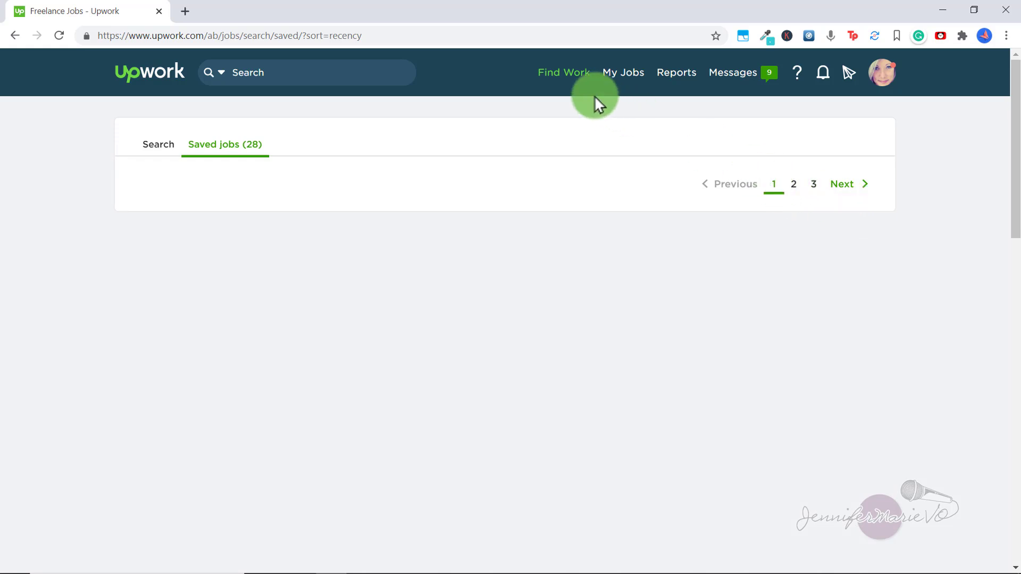
{"action": "mouse_move", "coordinate": [572, 85]}
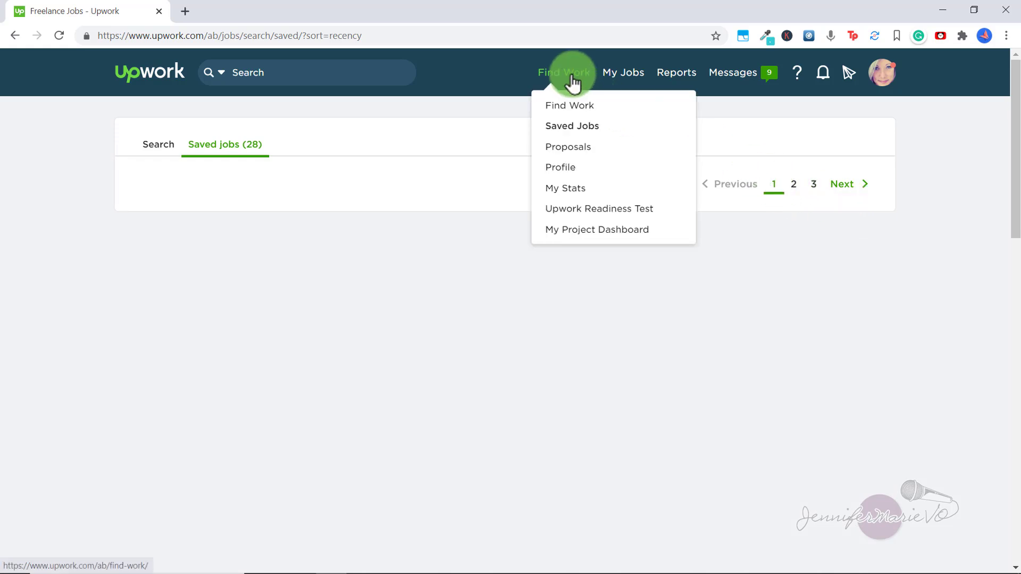
- Open My proposals, scroll the Active tab, then view the Archived proposals list
{"action": "left_click", "coordinate": [578, 154]}
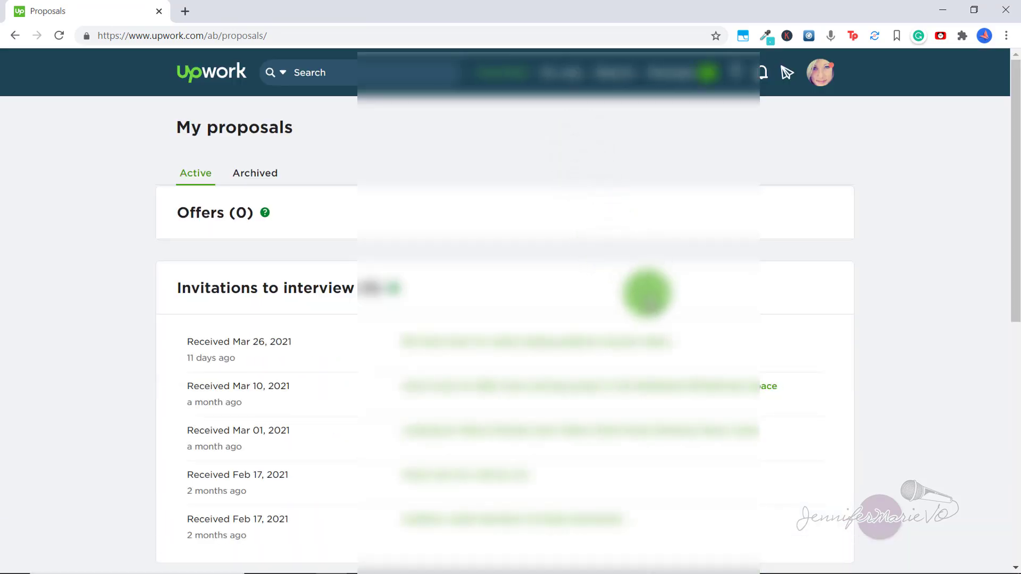
{"action": "scroll", "coordinate": [647, 292], "scroll_direction": "down", "scroll_amount": 1}
{"action": "scroll", "coordinate": [647, 293], "scroll_direction": "down", "scroll_amount": 5}
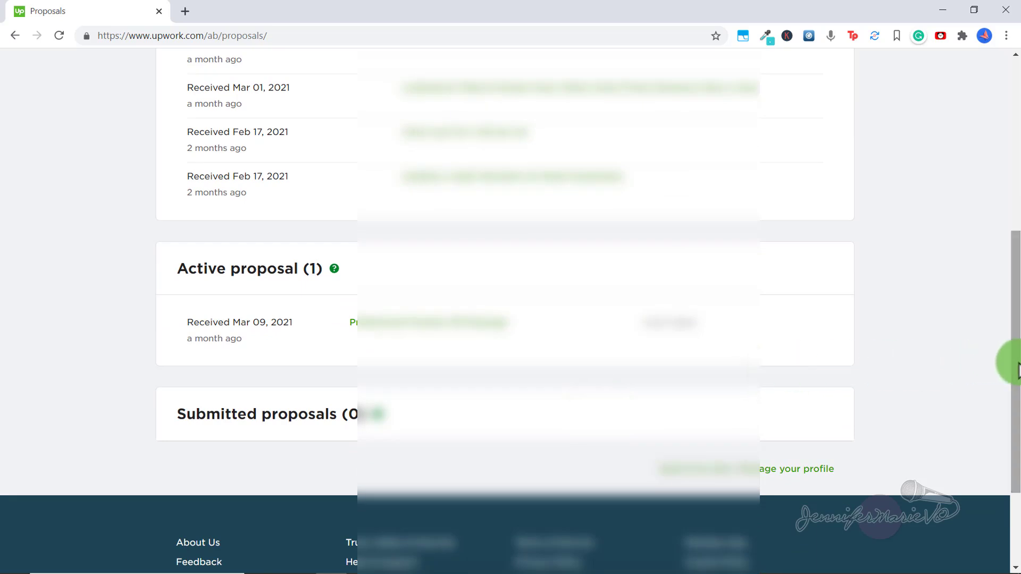
{"action": "left_click_drag", "start_coordinate": [1015, 367], "coordinate": [1013, 202]}
{"action": "left_click", "coordinate": [272, 170]}
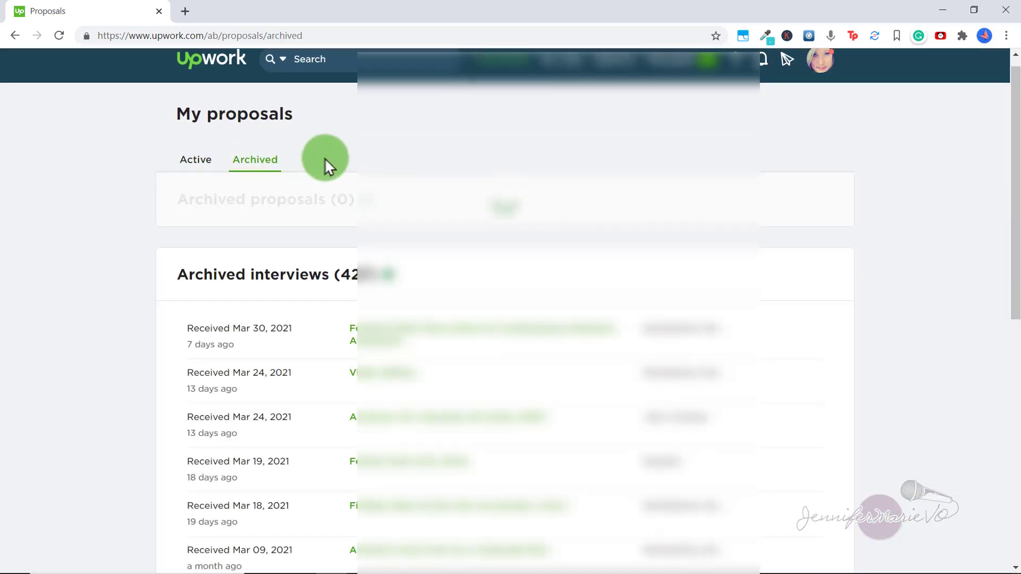
{"action": "left_click_drag", "start_coordinate": [1012, 155], "coordinate": [1010, 112]}
- Open your own profile showing $125.00/hr, 99% Job Success and Top Rated Plus
{"action": "mouse_move", "coordinate": [502, 74]}
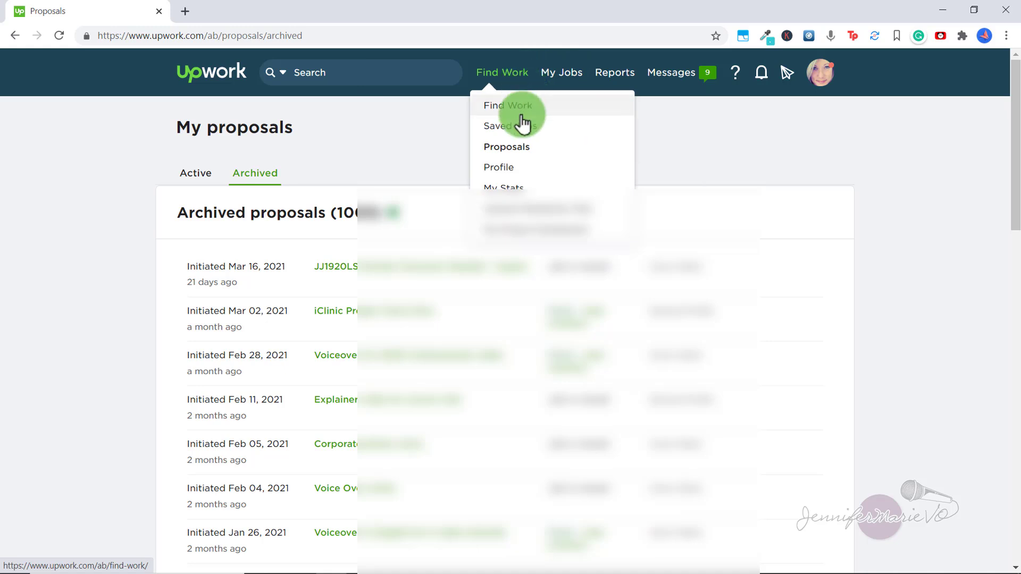
{"action": "left_click", "coordinate": [502, 173]}
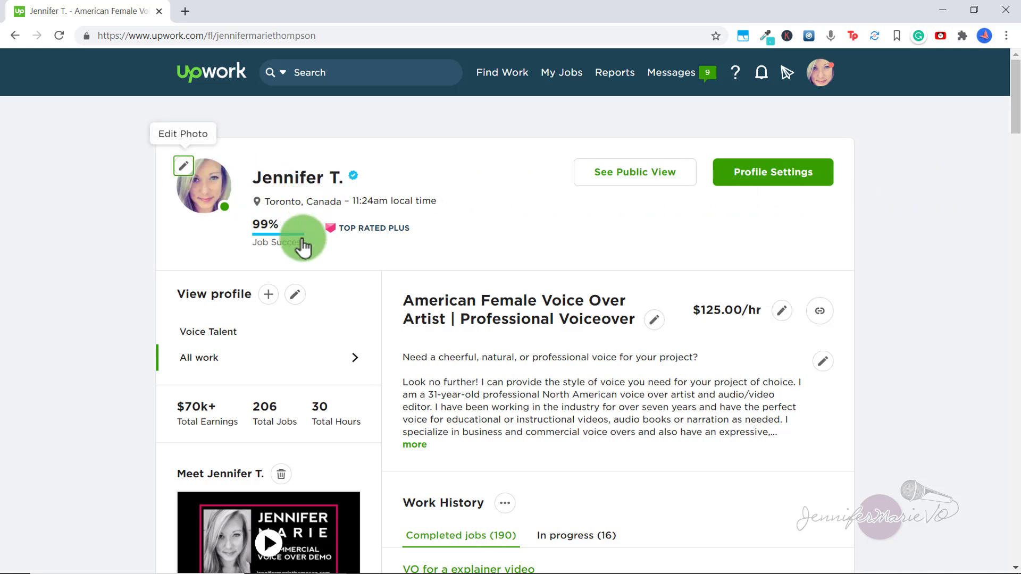
{"action": "left_click", "coordinate": [296, 297]}
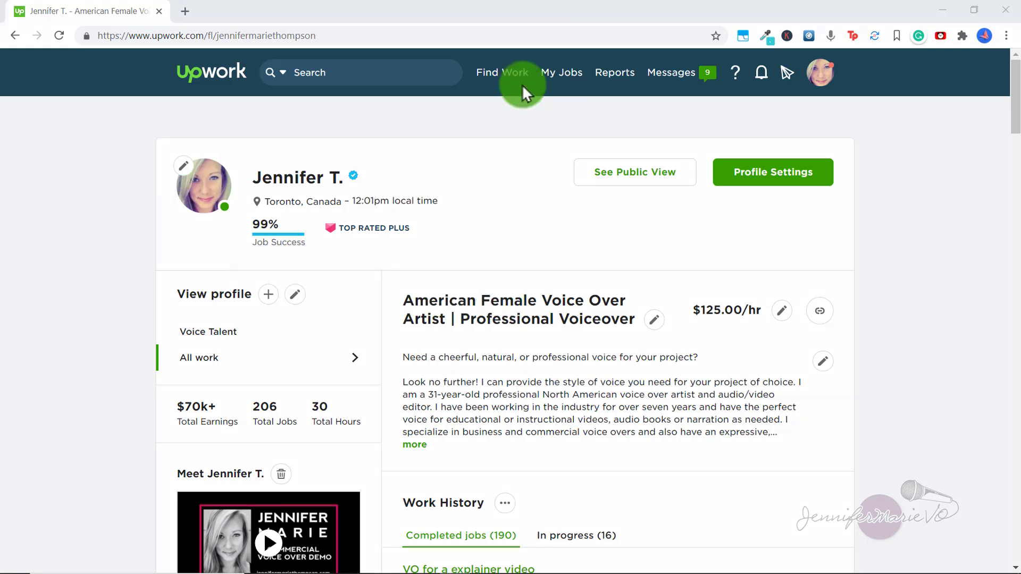
{"action": "mouse_move", "coordinate": [515, 84]}
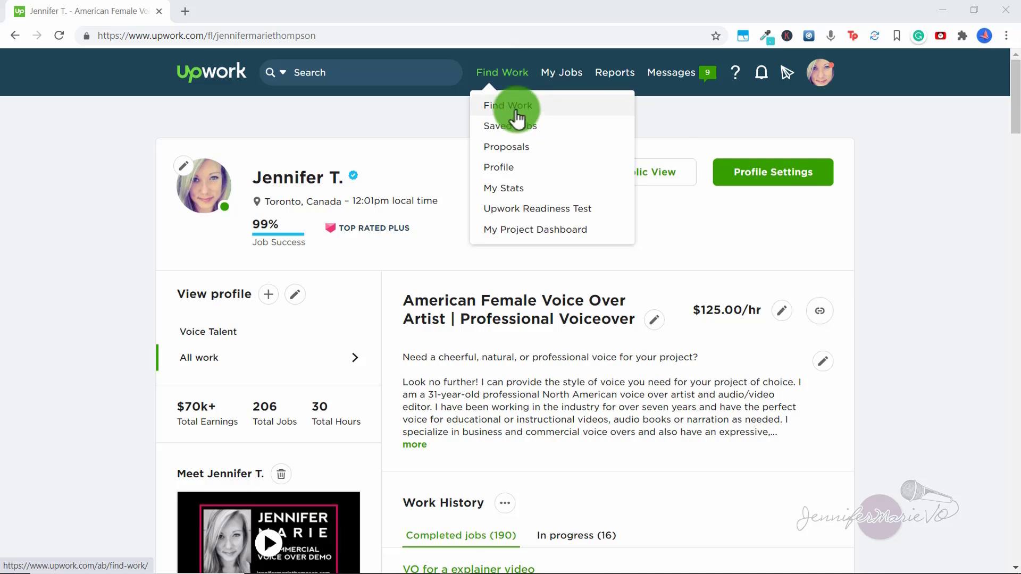
- Open My Stats and scroll through the Communication and Marketing effectiveness sections
{"action": "left_click", "coordinate": [534, 193]}
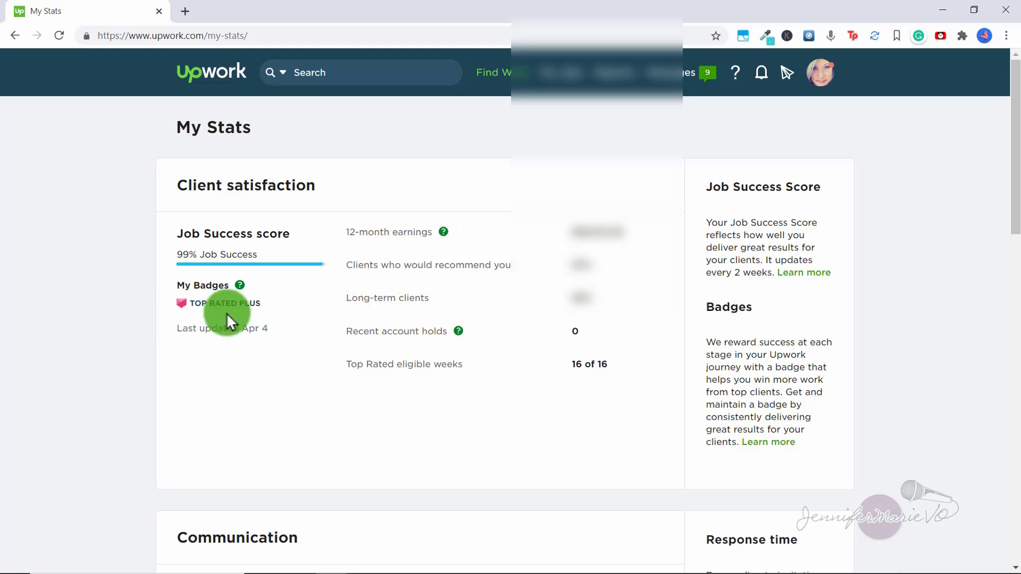
{"action": "scroll", "coordinate": [228, 312], "scroll_direction": "down", "scroll_amount": 8}
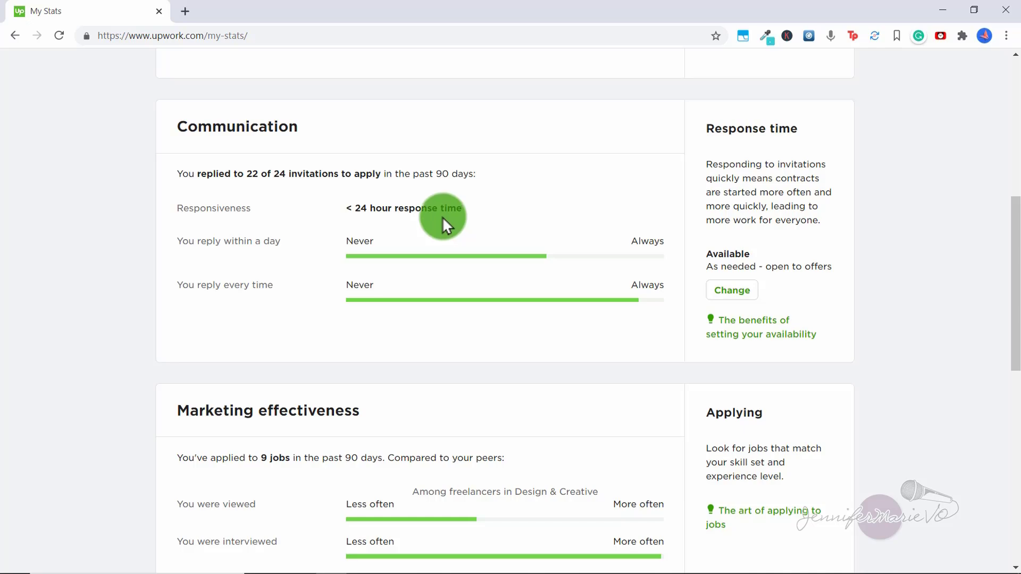
{"action": "scroll", "coordinate": [442, 216], "scroll_direction": "down", "scroll_amount": 4}
{"action": "scroll", "coordinate": [372, 210], "scroll_direction": "down", "scroll_amount": 1}
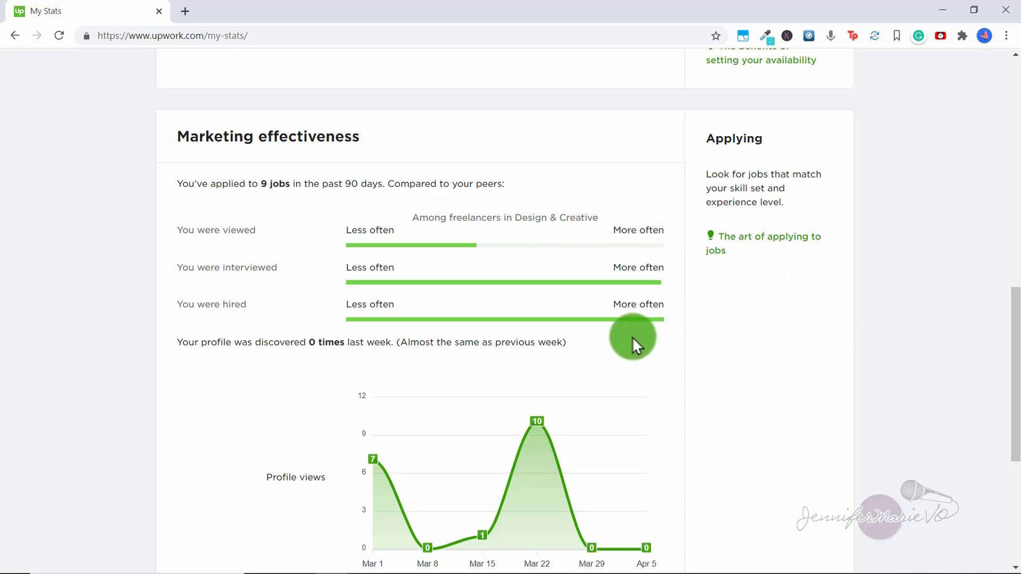
{"action": "scroll", "coordinate": [1014, 376], "scroll_direction": "down", "scroll_amount": 2}
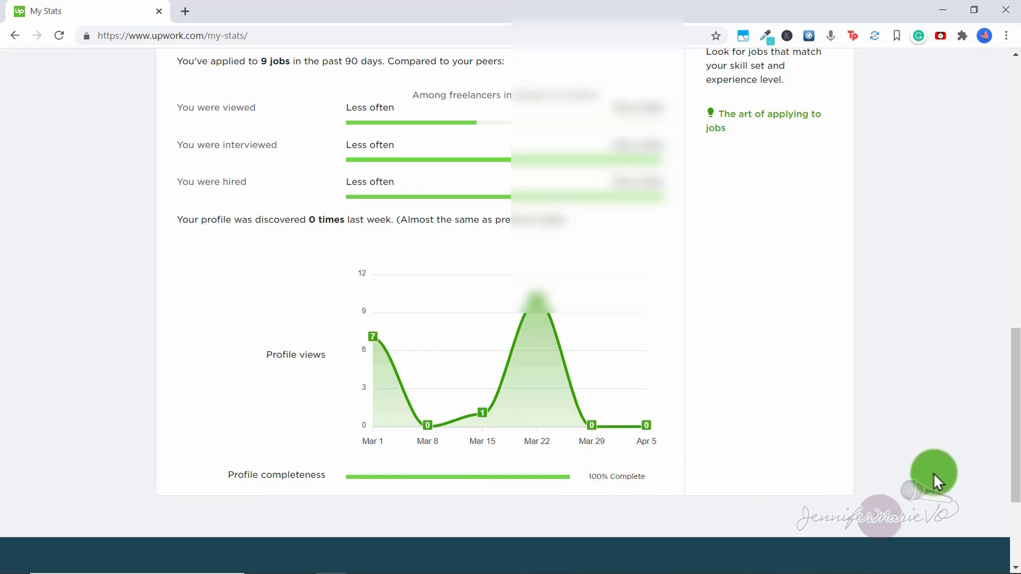
{"action": "scroll", "coordinate": [1011, 364], "scroll_direction": "up", "scroll_amount": 10}
- Open the Upwork Readiness Test page, read the Rising Talent article in a new tab, then return
{"action": "mouse_move", "coordinate": [502, 72]}
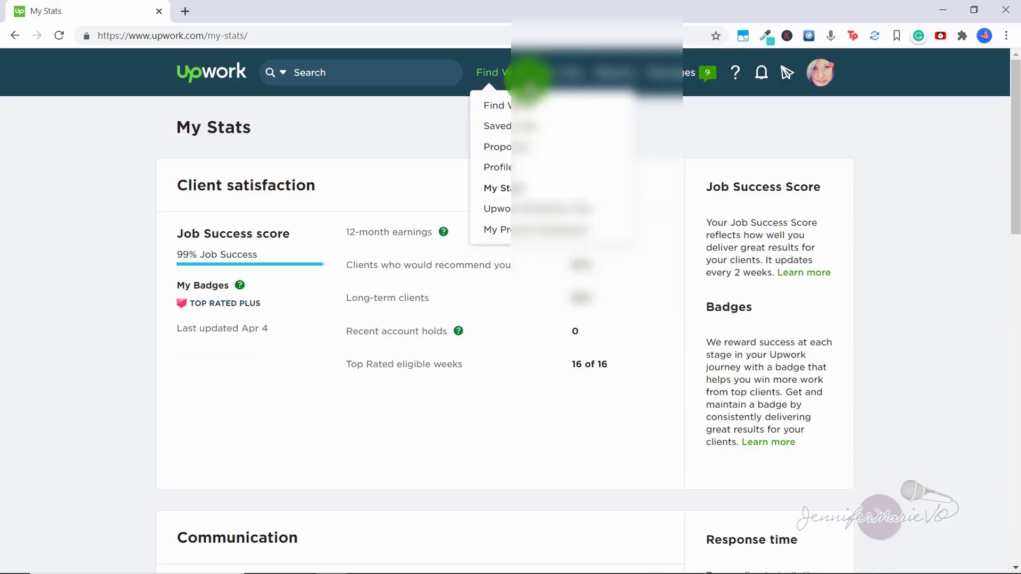
{"action": "left_click", "coordinate": [540, 212]}
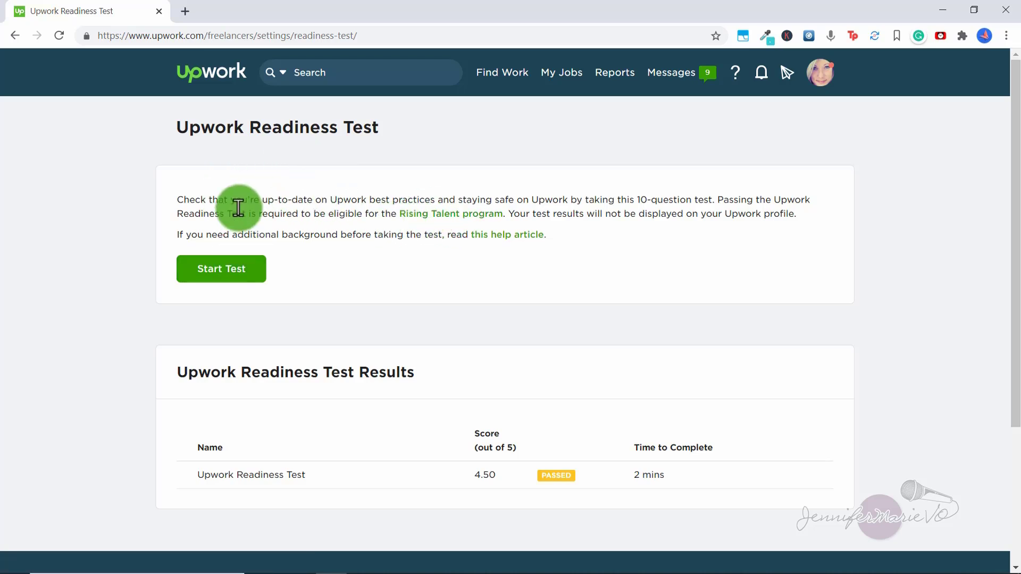
{"action": "right_click", "coordinate": [435, 223]}
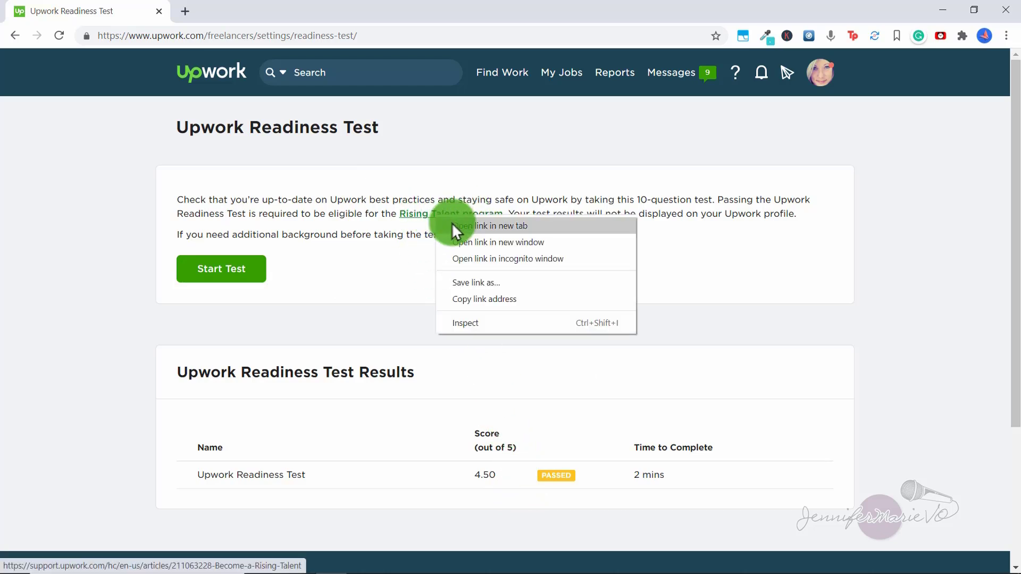
{"action": "left_click", "coordinate": [451, 224]}
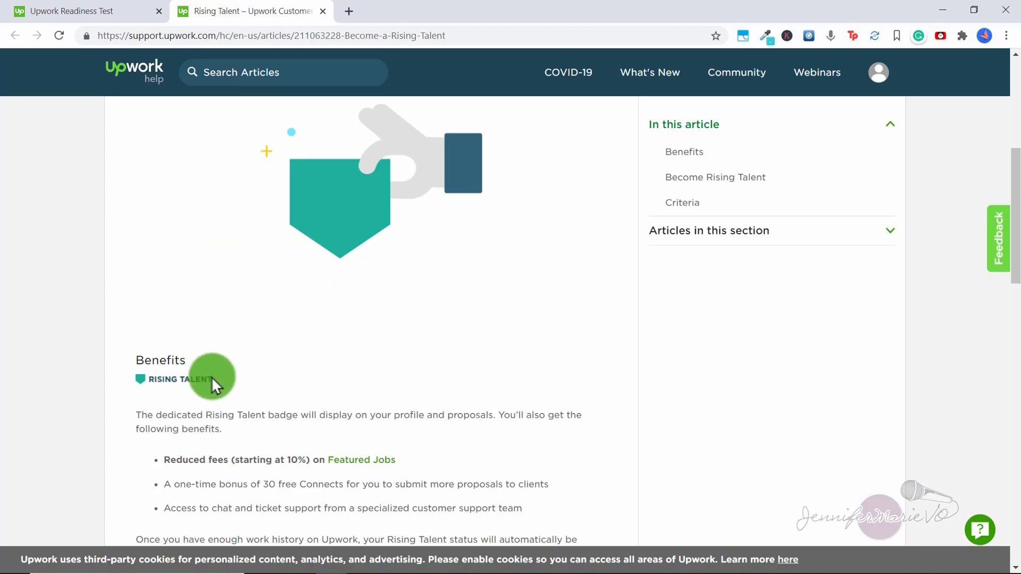
{"action": "scroll", "coordinate": [212, 376], "scroll_direction": "down", "scroll_amount": 1}
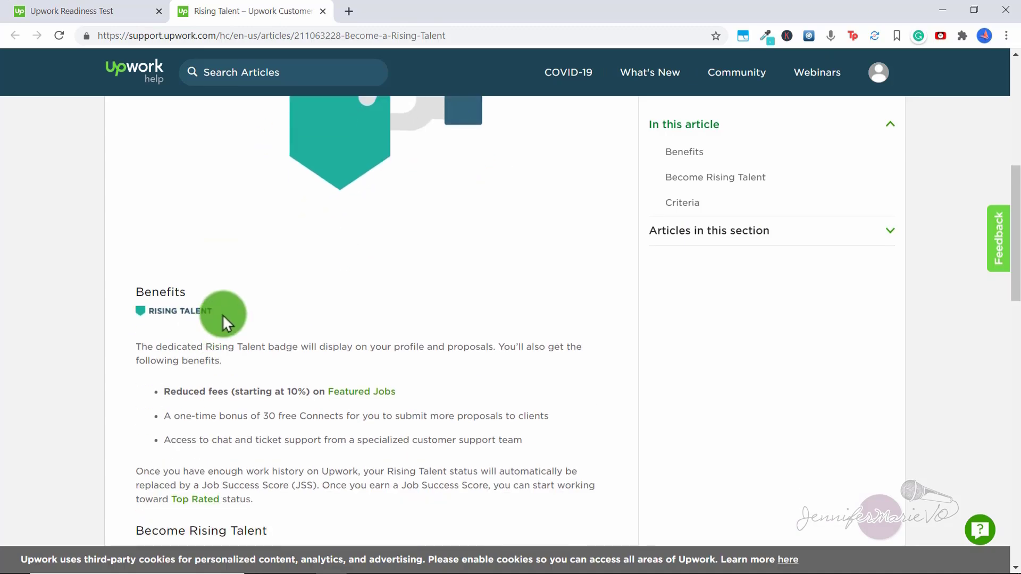
{"action": "scroll", "coordinate": [233, 311], "scroll_direction": "down", "scroll_amount": 7}
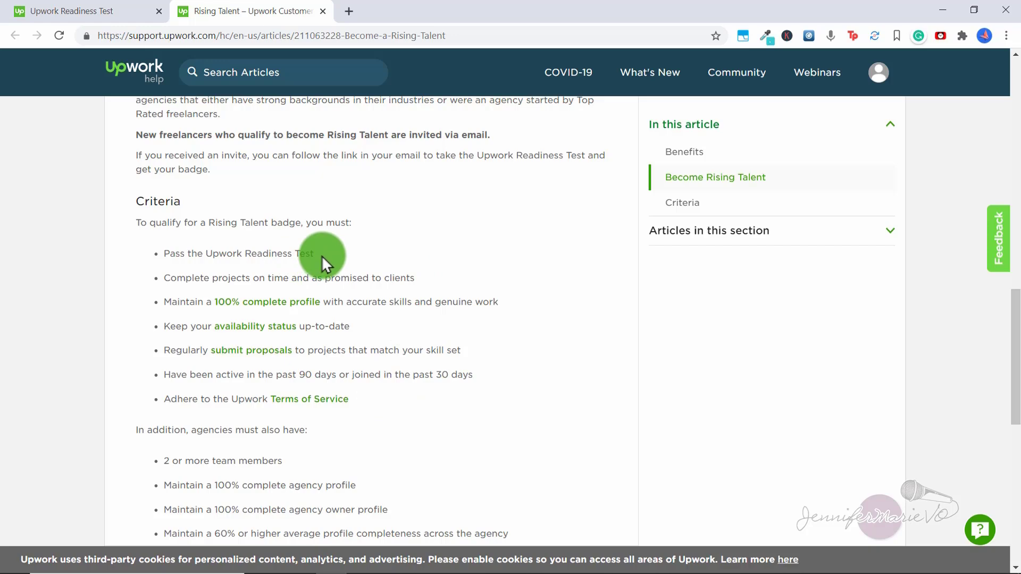
{"action": "key", "text": "ctrl+shift+Tab"}
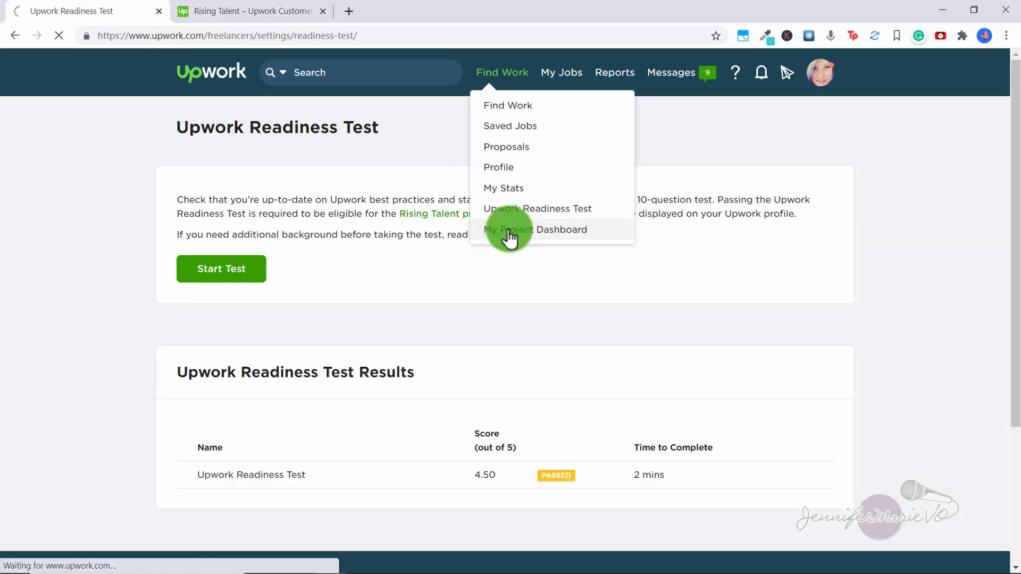
- Open My Project Dashboard and scroll the Project List, which has no approved, under-review or draft projects
{"action": "left_click", "coordinate": [508, 234]}
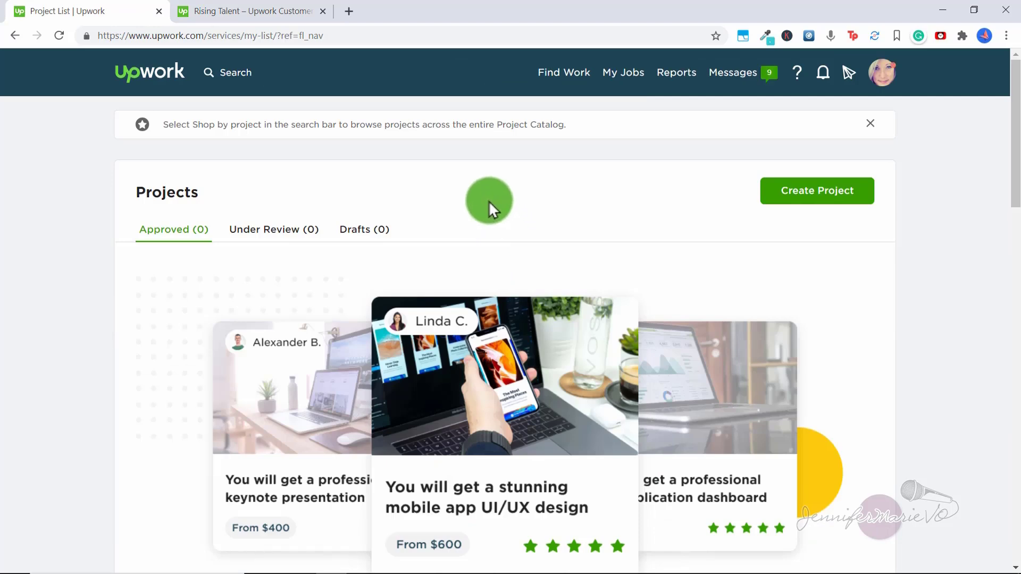
{"action": "scroll", "coordinate": [362, 318], "scroll_direction": "down", "scroll_amount": 2}
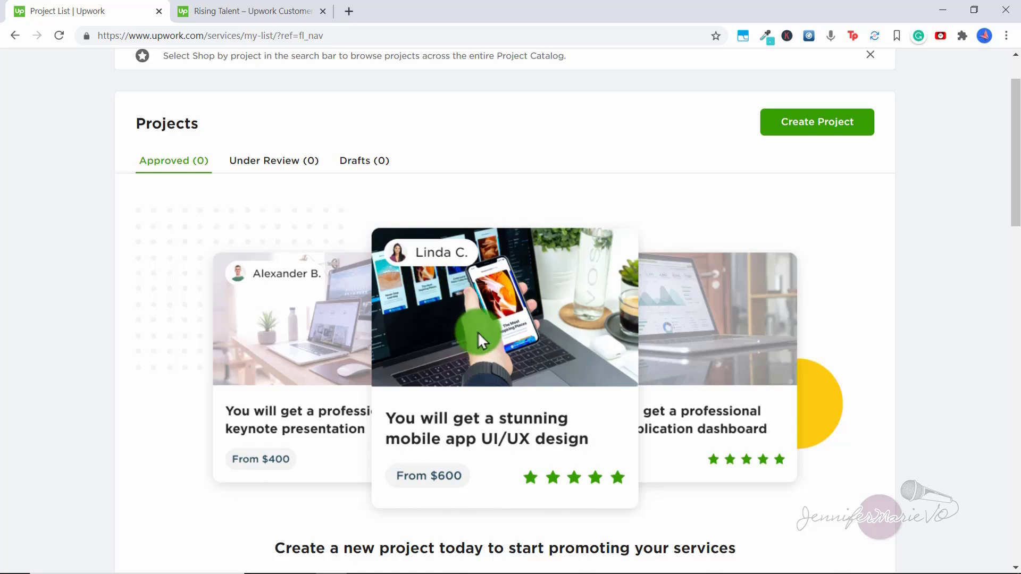
{"action": "scroll", "coordinate": [291, 273], "scroll_direction": "down", "scroll_amount": 15}
{"action": "scroll", "coordinate": [301, 274], "scroll_direction": "up", "scroll_amount": 18}
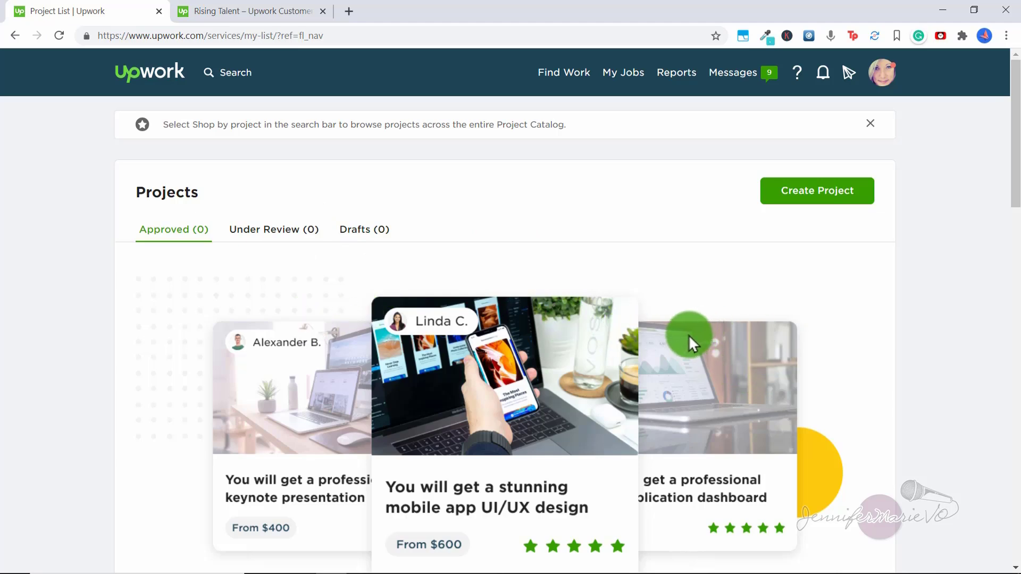
- Filter My Jobs contracts by Active Milestones, Awaiting Milestones and Payment Requests, then return to All
{"action": "left_click", "coordinate": [617, 79]}
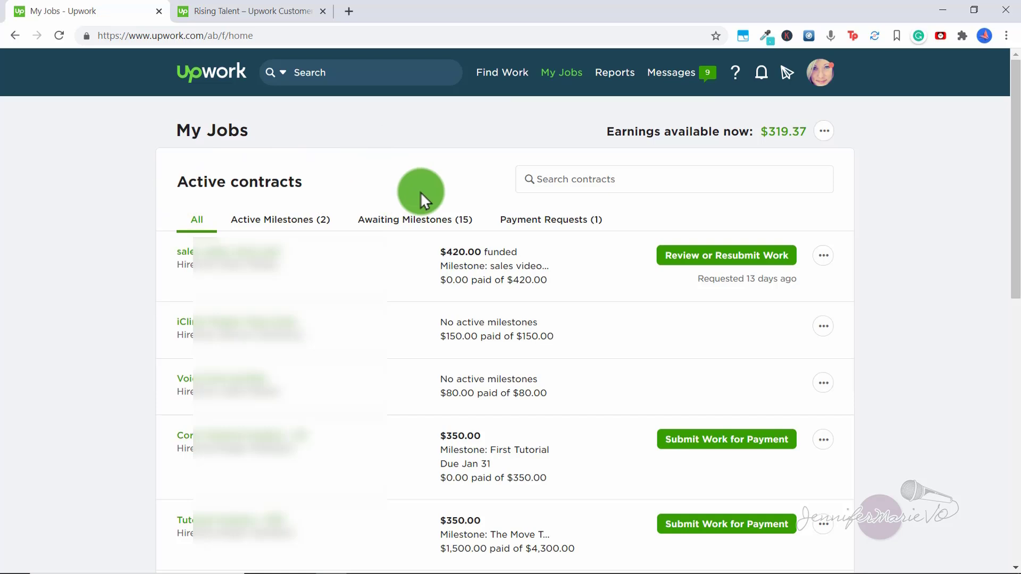
{"action": "left_click", "coordinate": [308, 220]}
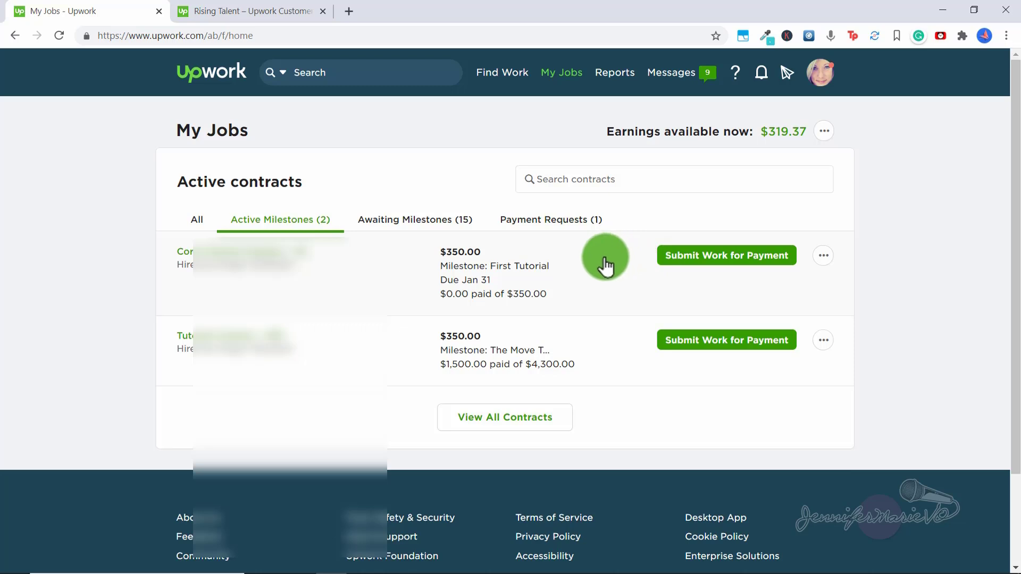
{"action": "left_click", "coordinate": [458, 218]}
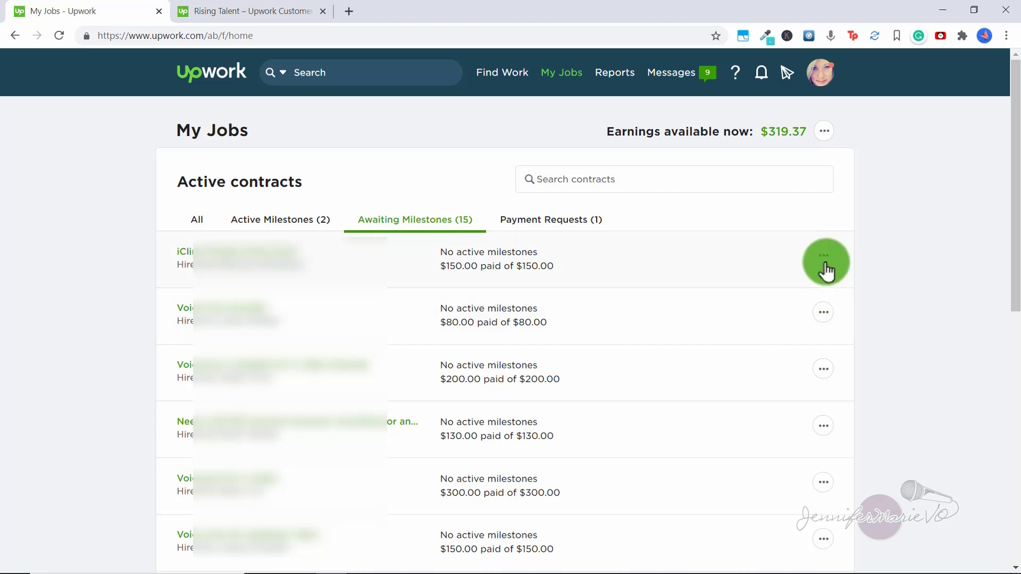
{"action": "left_click", "coordinate": [557, 223]}
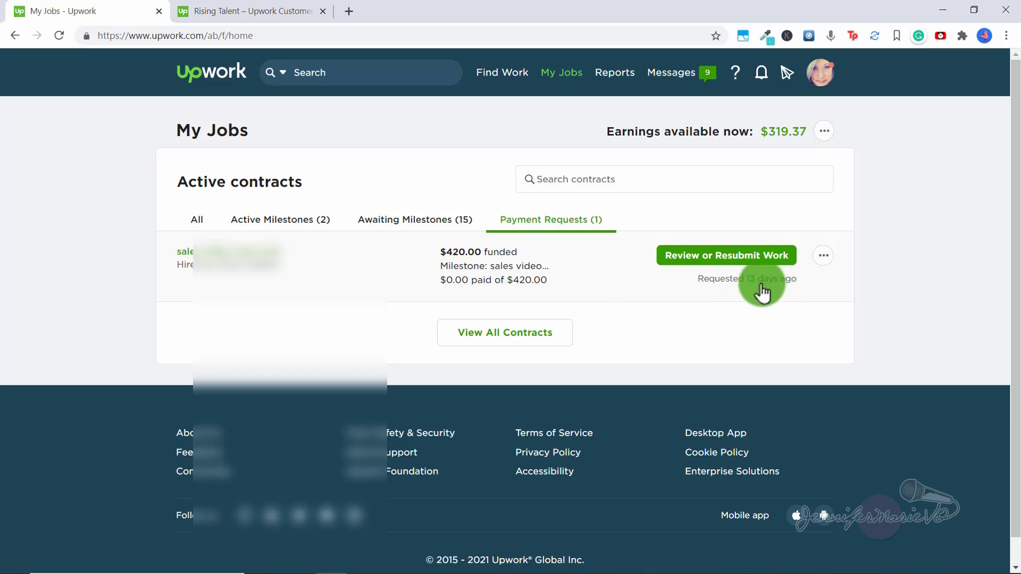
{"action": "left_click", "coordinate": [562, 72]}
{"action": "mouse_move", "coordinate": [581, 109]}
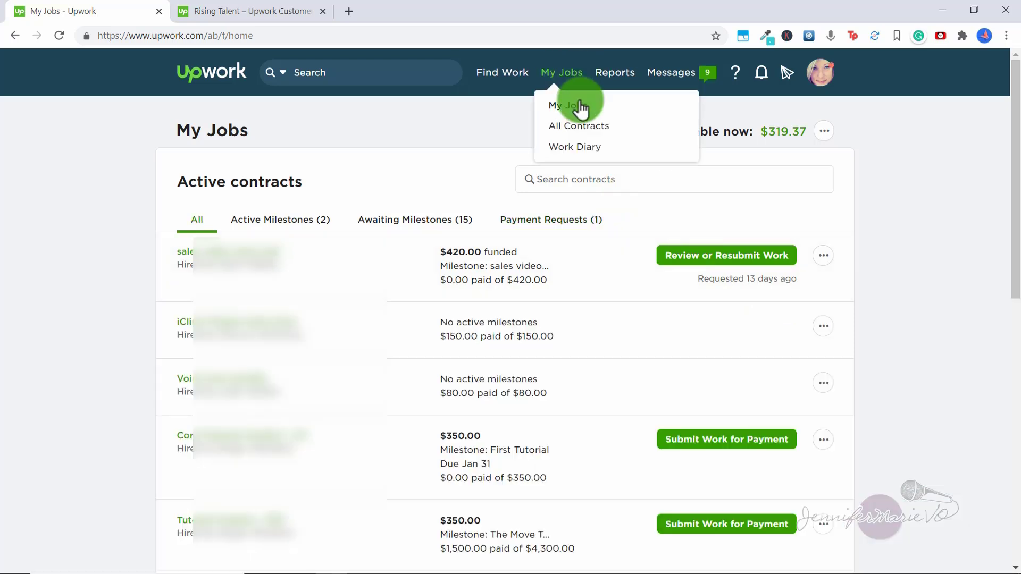
- Browse All Contracts, try the contract search and sort options, then go to the Work Diary
{"action": "left_click", "coordinate": [596, 134]}
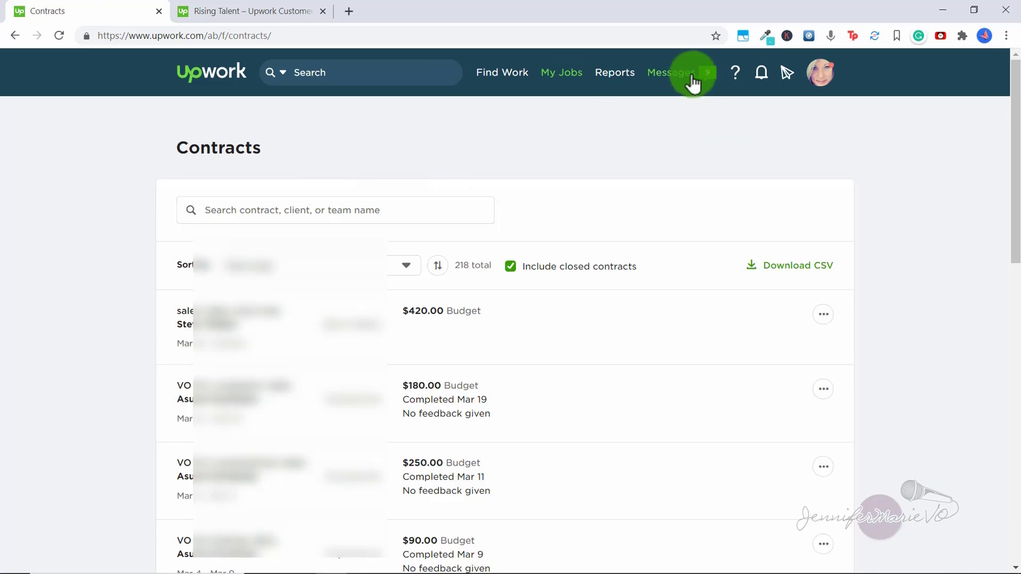
{"action": "left_click", "coordinate": [456, 210]}
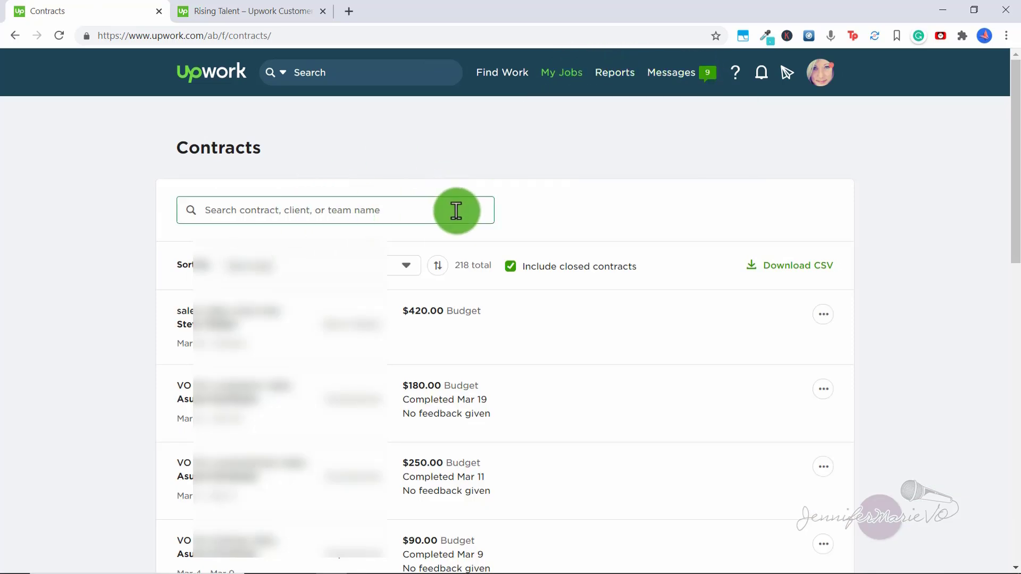
{"action": "left_click", "coordinate": [406, 266]}
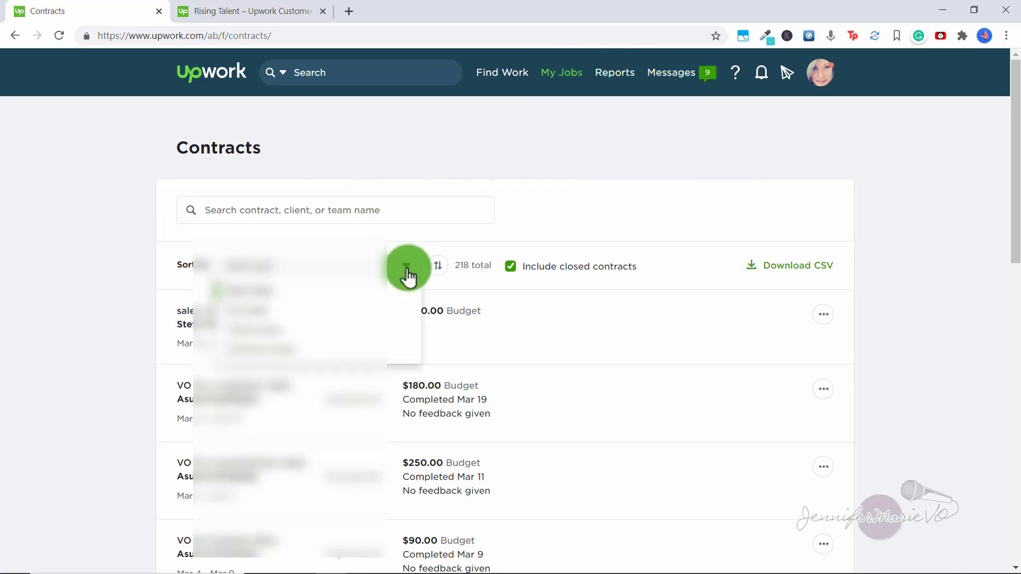
{"action": "left_click", "coordinate": [408, 277]}
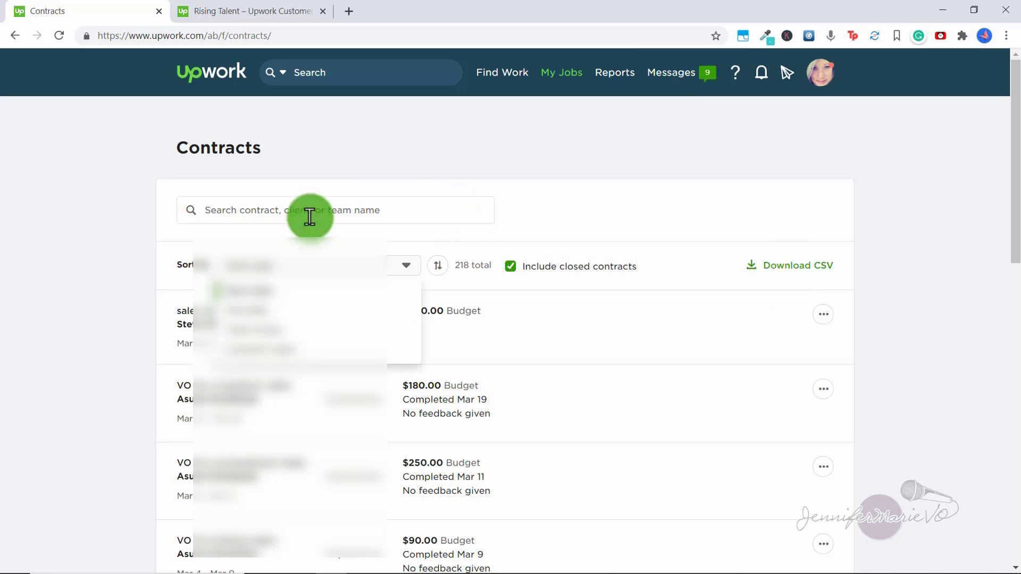
{"action": "left_click", "coordinate": [354, 208]}
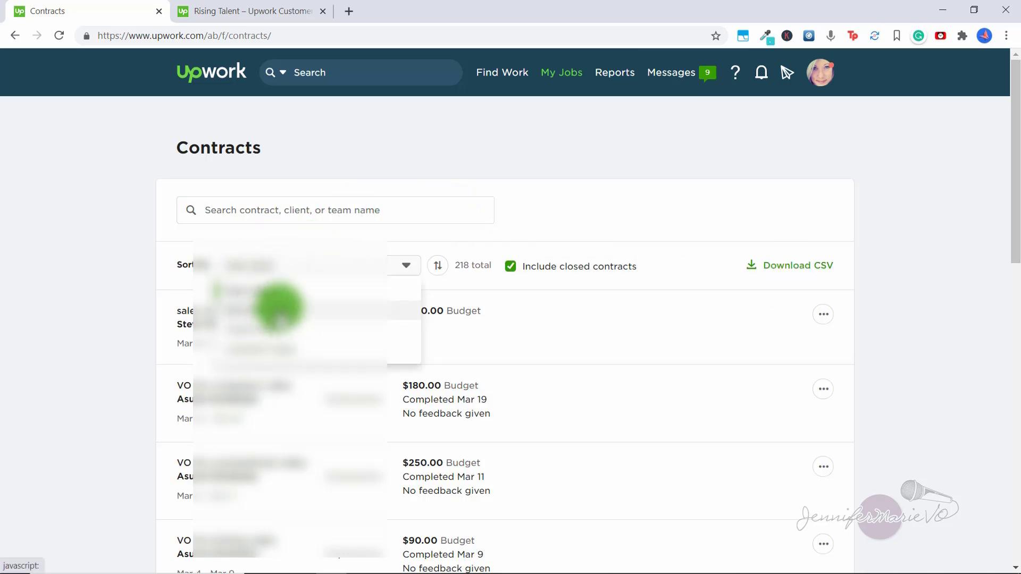
{"action": "left_click", "coordinate": [559, 222]}
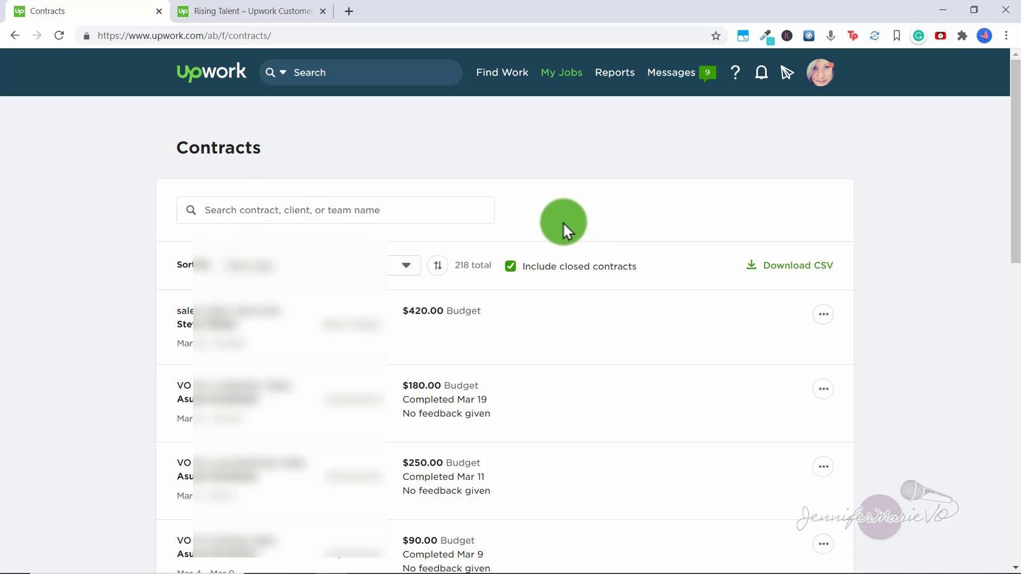
{"action": "mouse_move", "coordinate": [561, 72]}
{"action": "left_click", "coordinate": [576, 152]}
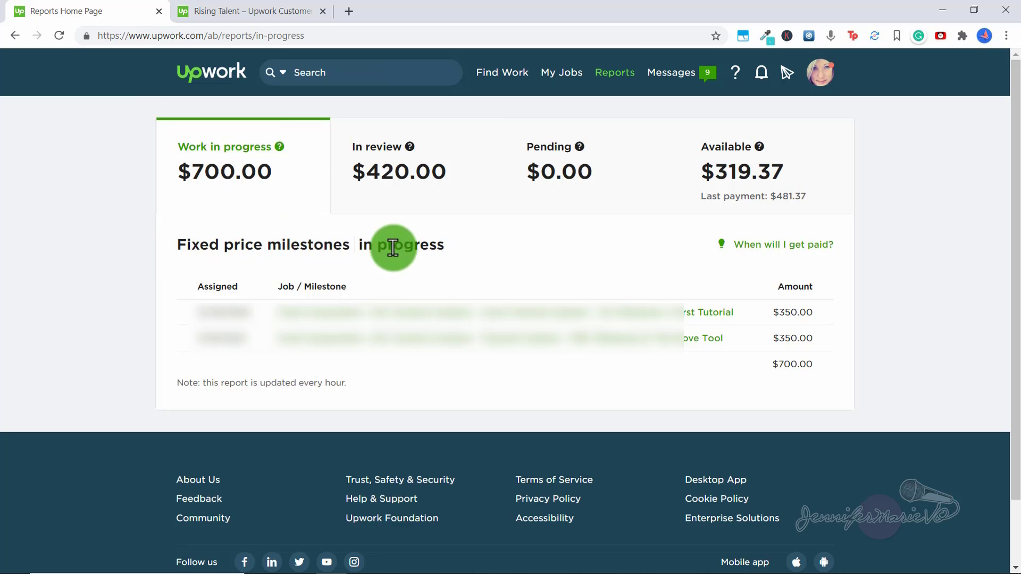
- Look over the earnings report's work-in-progress and $420.00 in-review figures
{"action": "mouse_move", "coordinate": [481, 308]}
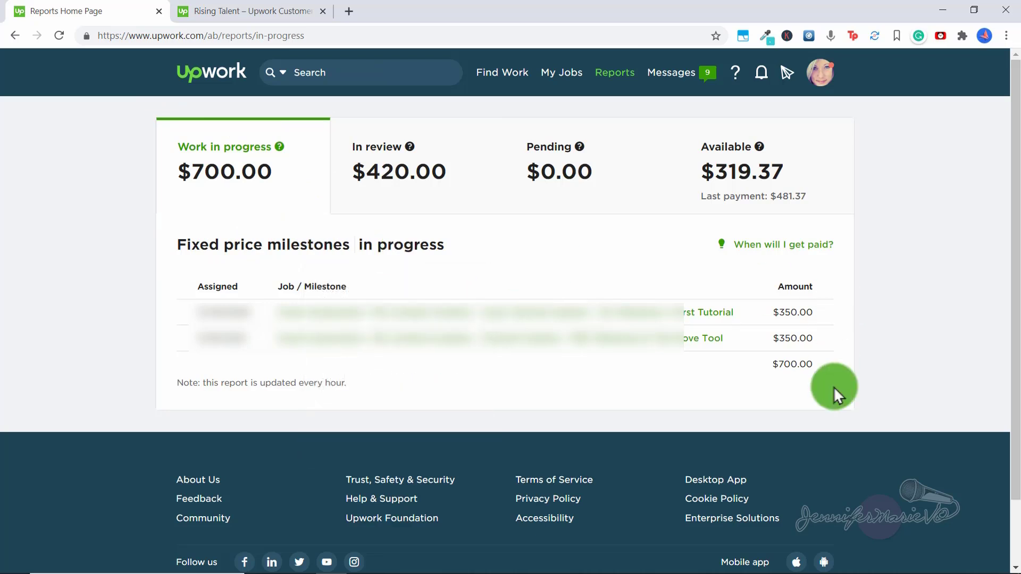
- Show the $420.00 milestone in review and read the In review, Pending and Available help tips
{"action": "left_click", "coordinate": [431, 176]}
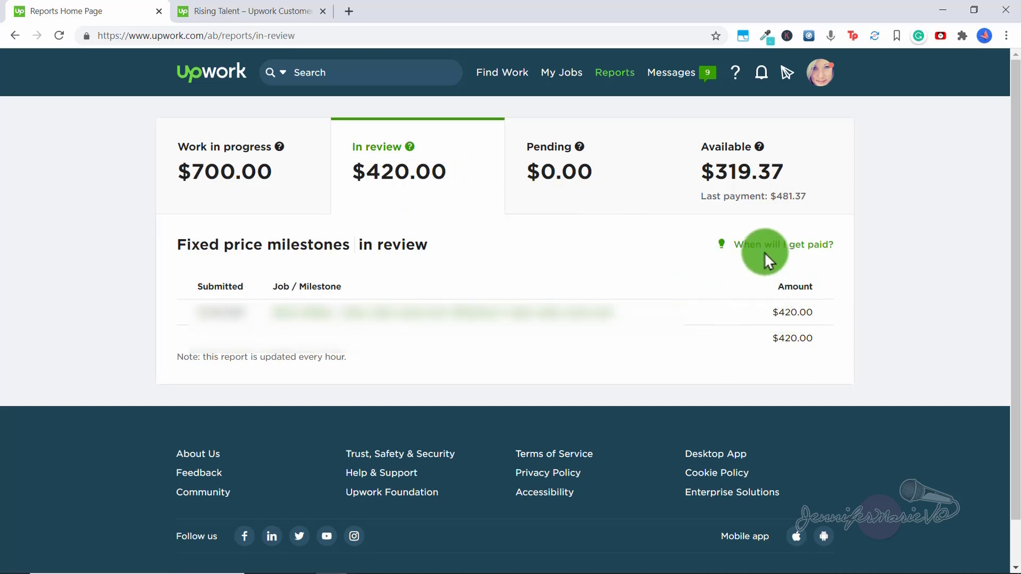
{"action": "mouse_move", "coordinate": [412, 145]}
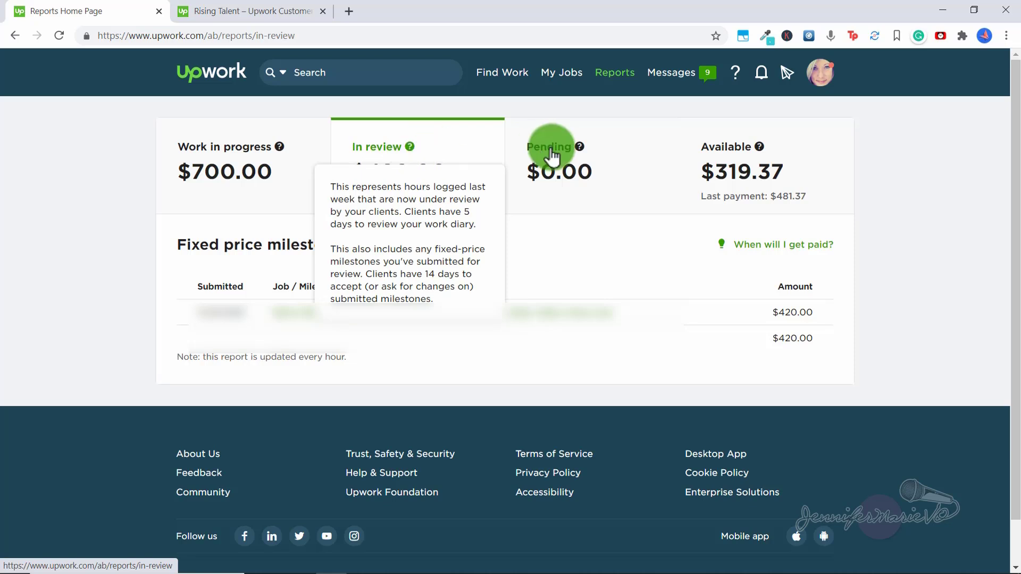
{"action": "mouse_move", "coordinate": [580, 151]}
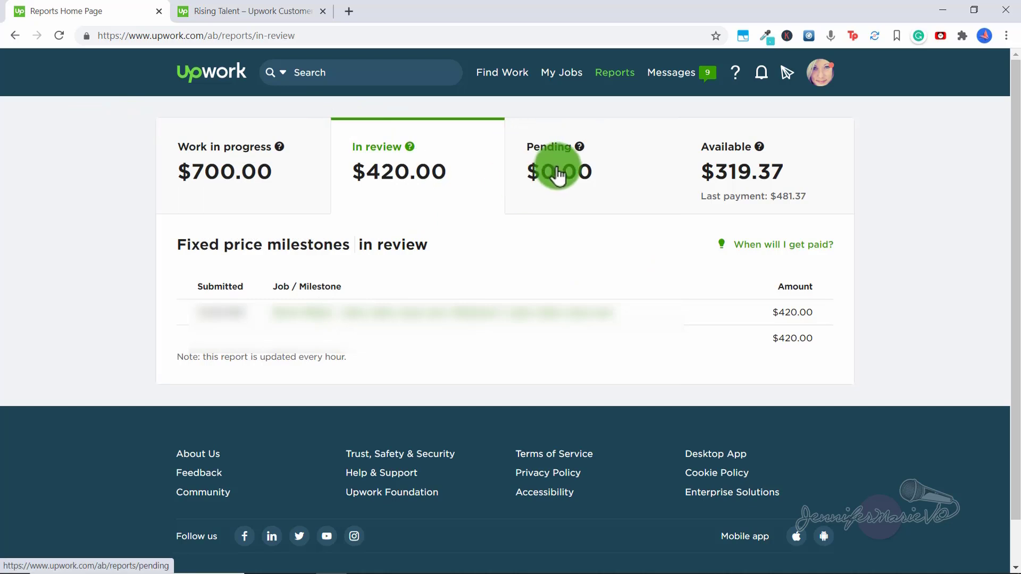
{"action": "mouse_move", "coordinate": [762, 152]}
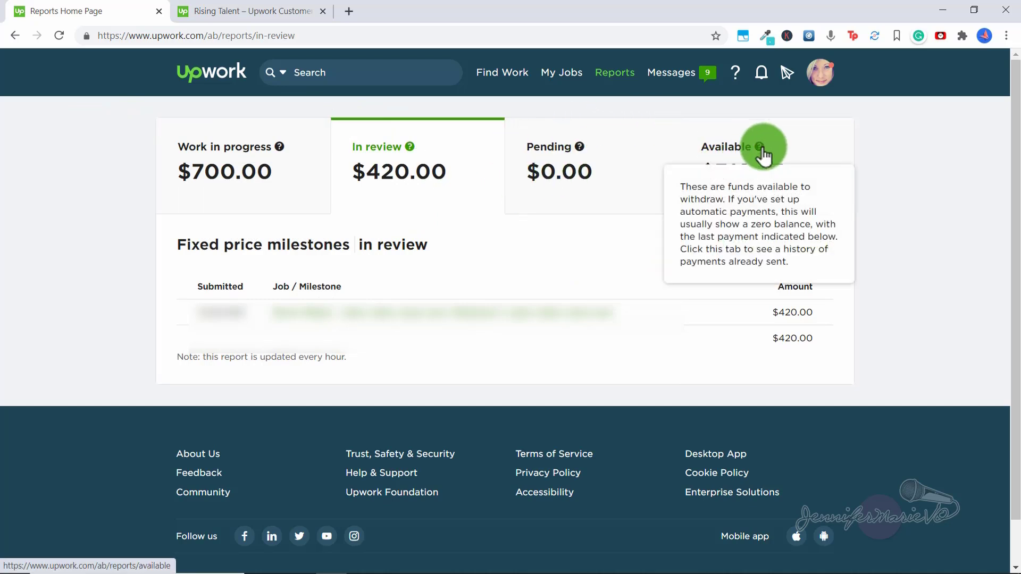
- Switch the report to Available funds of $319.37 and check its help tip and payment settings
{"action": "left_click", "coordinate": [762, 153]}
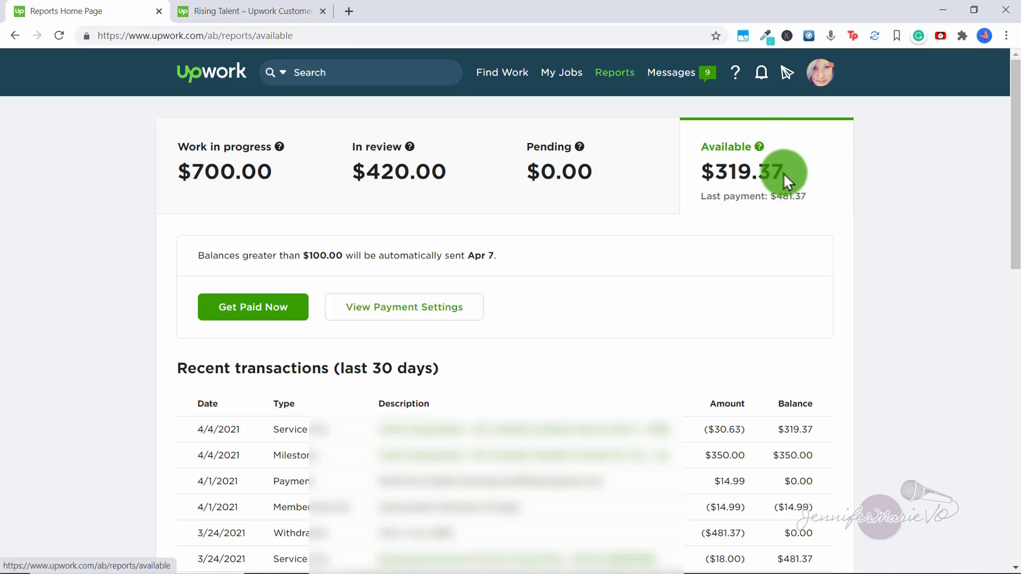
{"action": "mouse_move", "coordinate": [758, 147]}
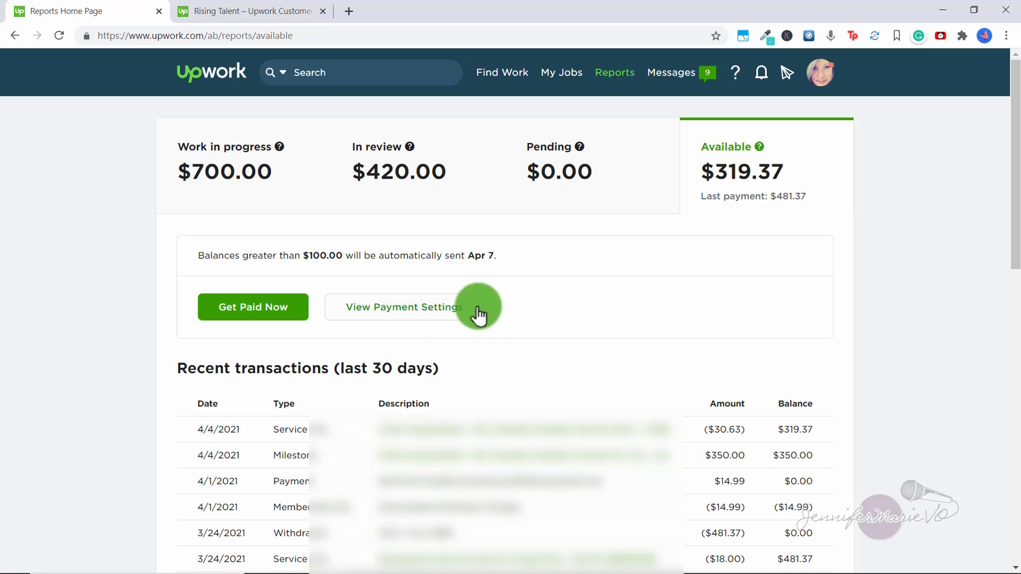
{"action": "mouse_move", "coordinate": [643, 125]}
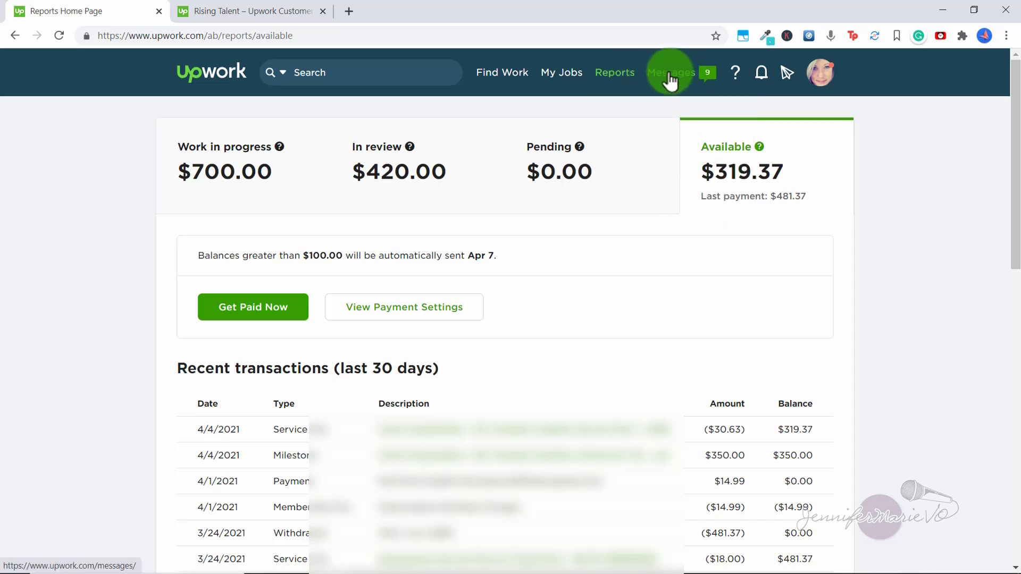
- Open the messages inbox and select the conversation with the $420.00 voice-over payment request
{"action": "left_click", "coordinate": [688, 87]}
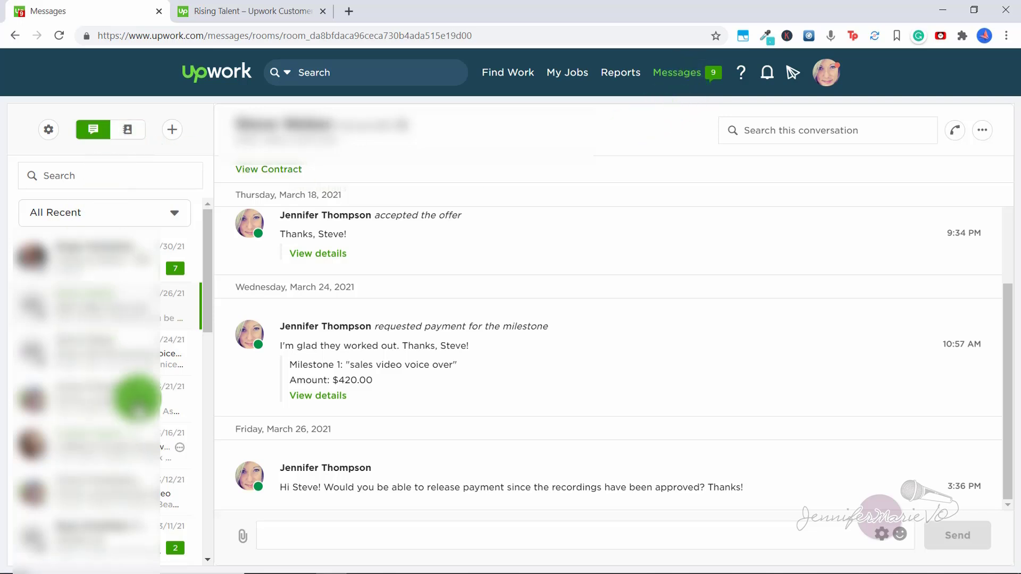
{"action": "scroll", "coordinate": [194, 298], "scroll_direction": "down", "scroll_amount": 6}
{"action": "scroll", "coordinate": [175, 250], "scroll_direction": "up", "scroll_amount": 6}
{"action": "left_click", "coordinate": [140, 176]}
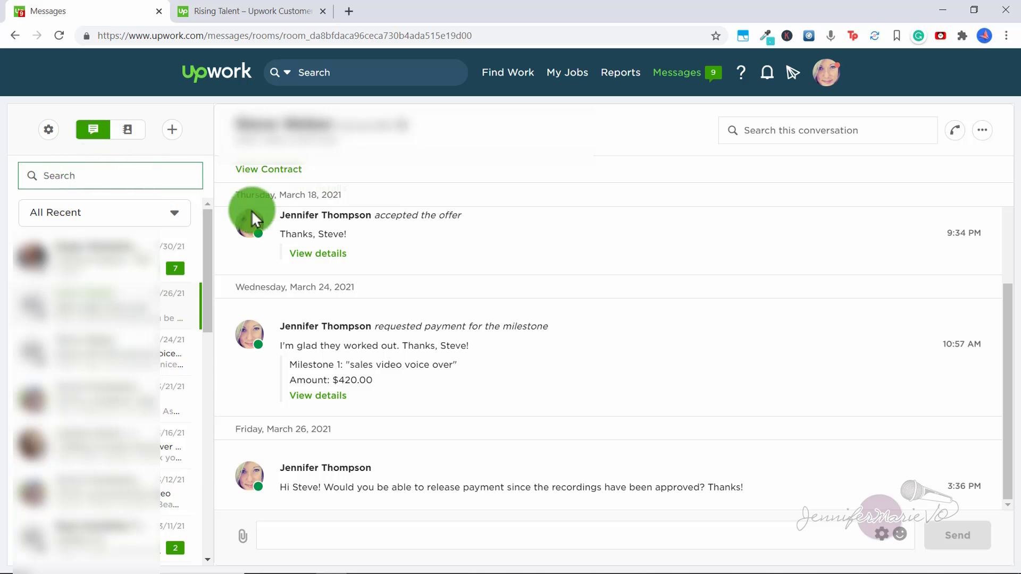
{"action": "left_click", "coordinate": [399, 250]}
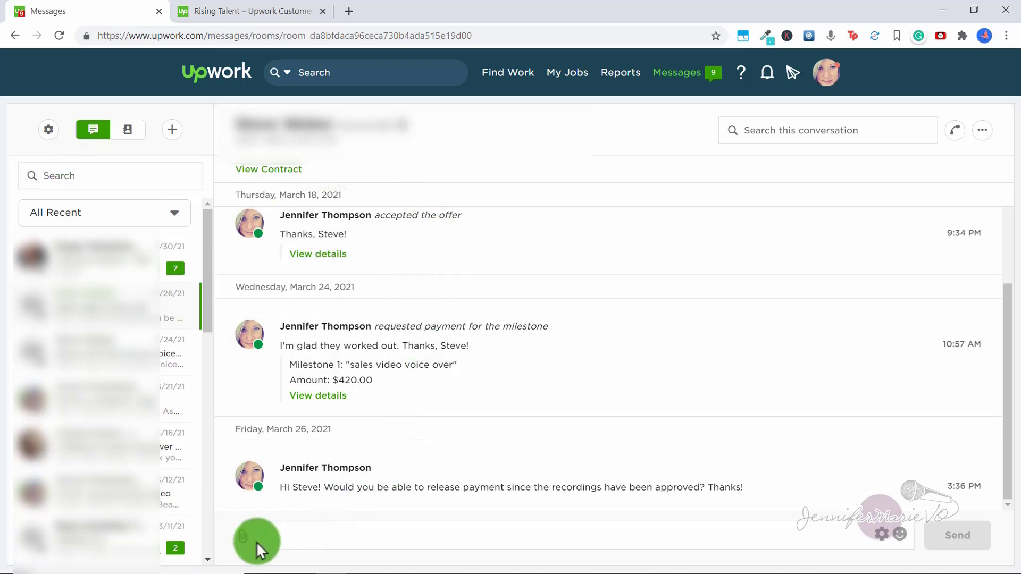
- Check the file attachment options, then bring up the help and support dropdown
{"action": "left_click", "coordinate": [244, 544]}
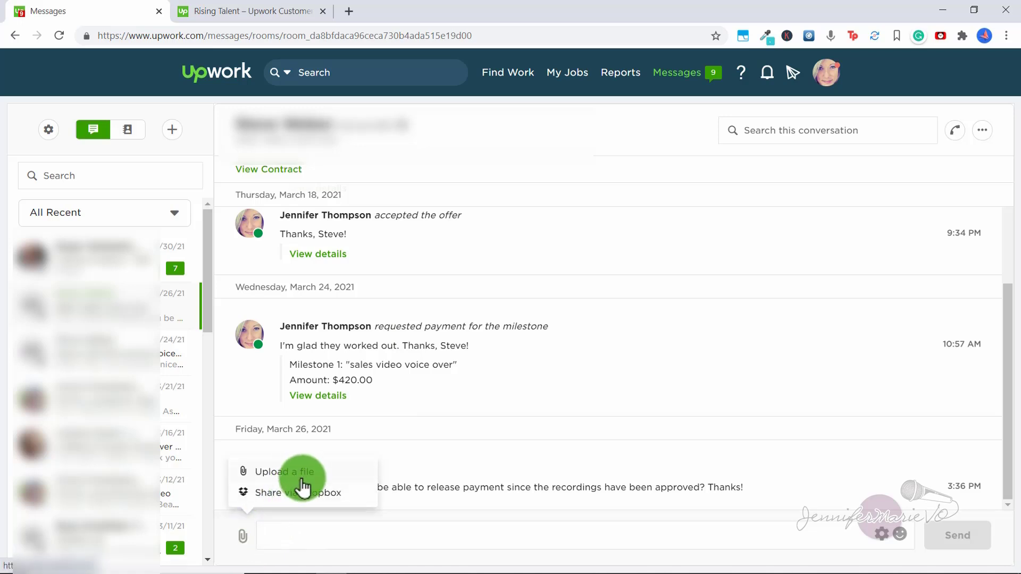
{"action": "left_click", "coordinate": [308, 538]}
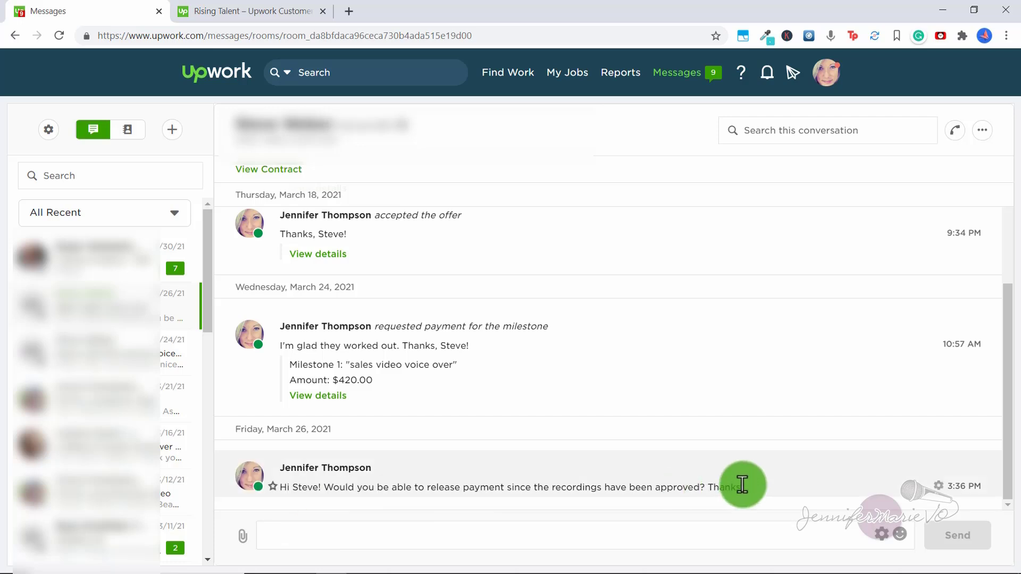
{"action": "left_click", "coordinate": [745, 75]}
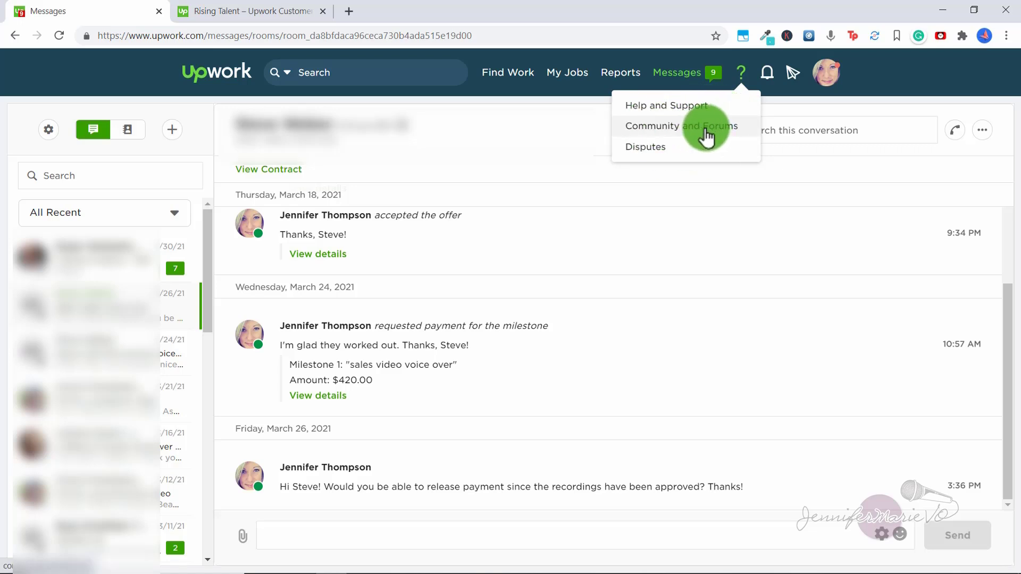
- Check notifications, including the Contemporary Romance Audiobook interview invitation, then open the account menu
{"action": "left_click", "coordinate": [766, 79]}
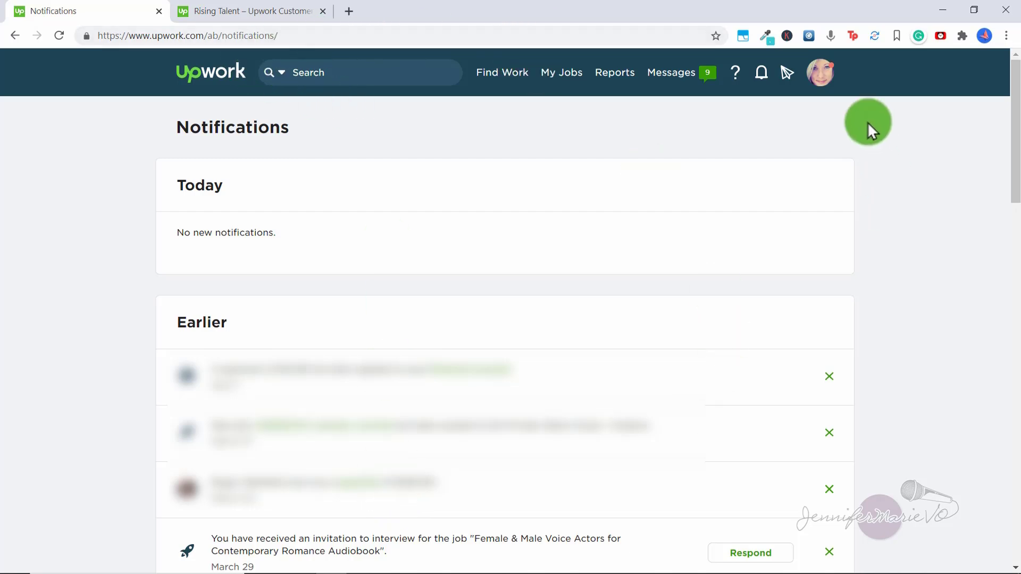
{"action": "left_click", "coordinate": [821, 72]}
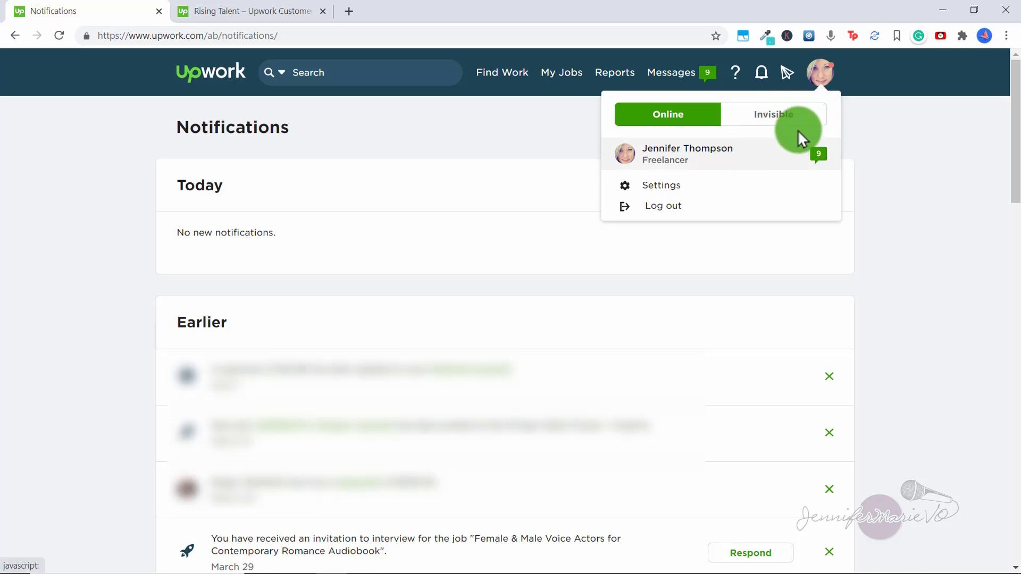
{"action": "left_click", "coordinate": [827, 77]}
{"action": "left_click", "coordinate": [830, 80]}
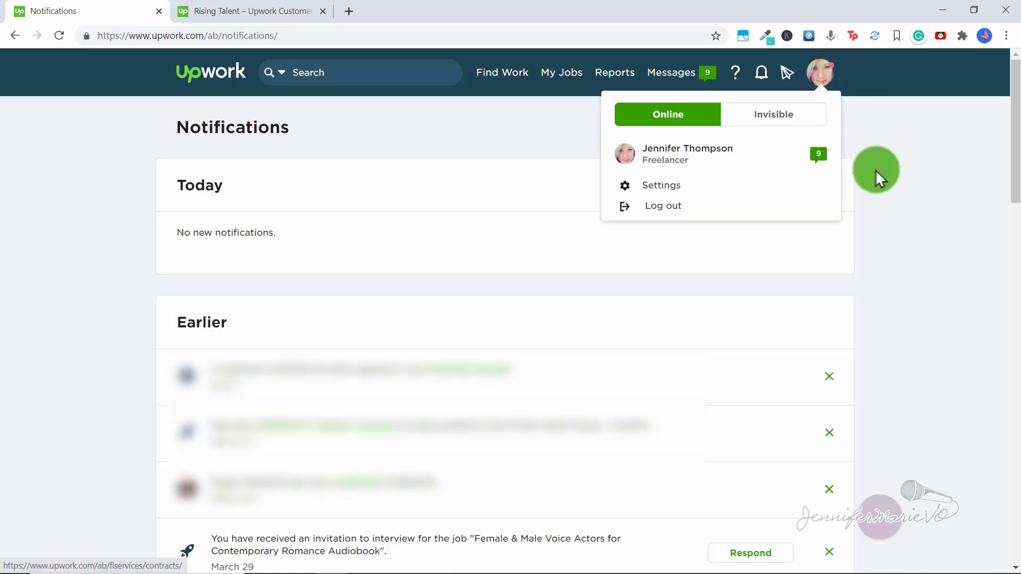
{"action": "left_click", "coordinate": [888, 105]}
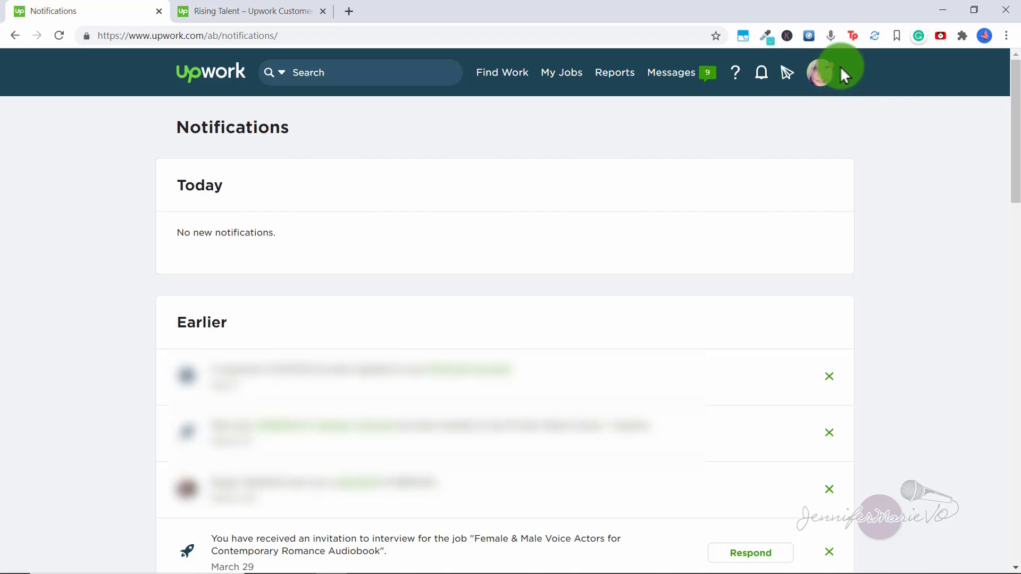
{"action": "left_click", "coordinate": [822, 73]}
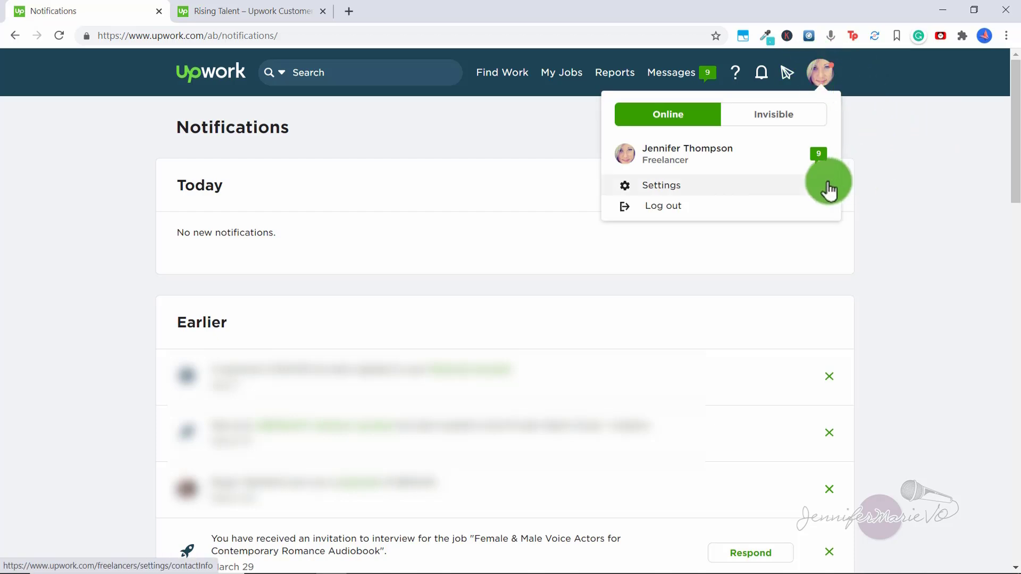
- Open Settings > Membership & Connects and scroll through the Basic versus Plus ($14.99/month) plans
{"action": "left_click", "coordinate": [719, 193]}
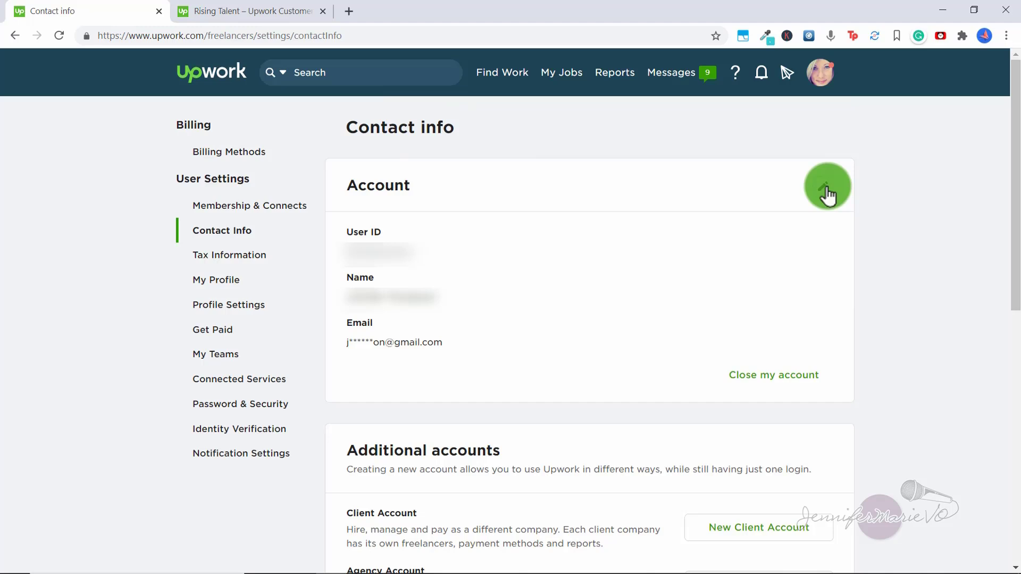
{"action": "left_click", "coordinate": [299, 209]}
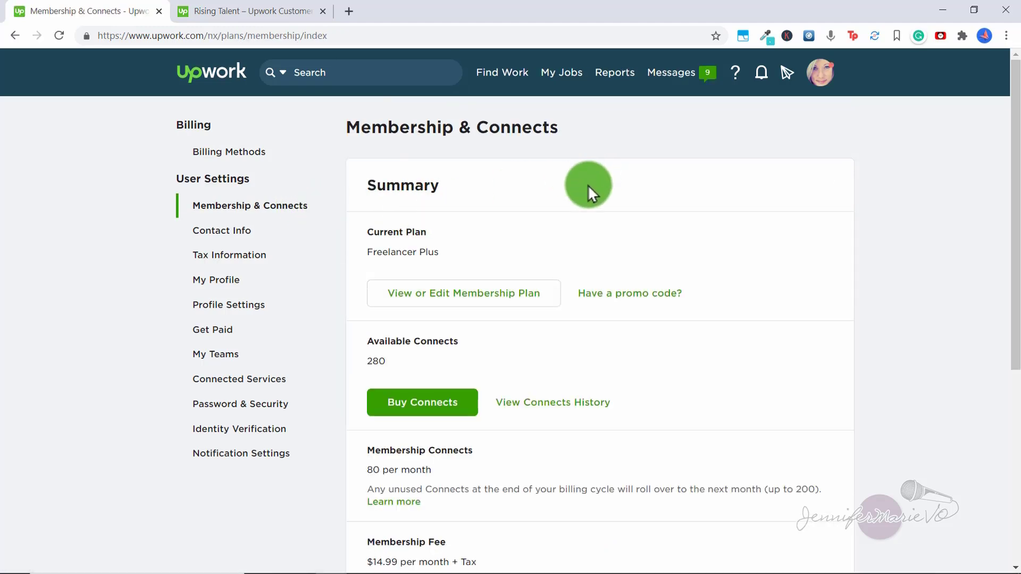
{"action": "scroll", "coordinate": [505, 170], "scroll_direction": "down", "scroll_amount": 1}
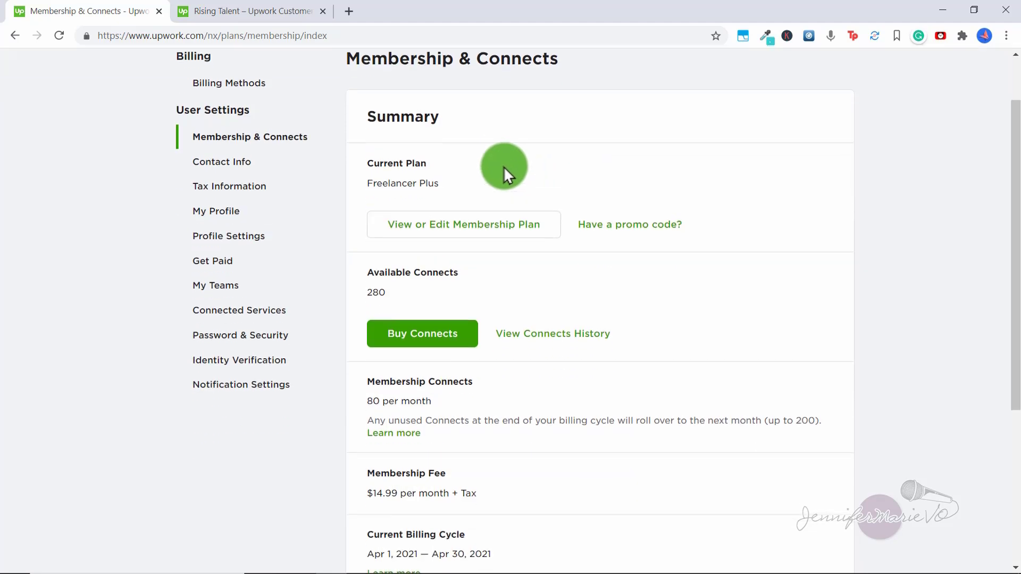
{"action": "scroll", "coordinate": [504, 167], "scroll_direction": "down", "scroll_amount": 1}
{"action": "scroll", "coordinate": [505, 169], "scroll_direction": "up", "scroll_amount": 2}
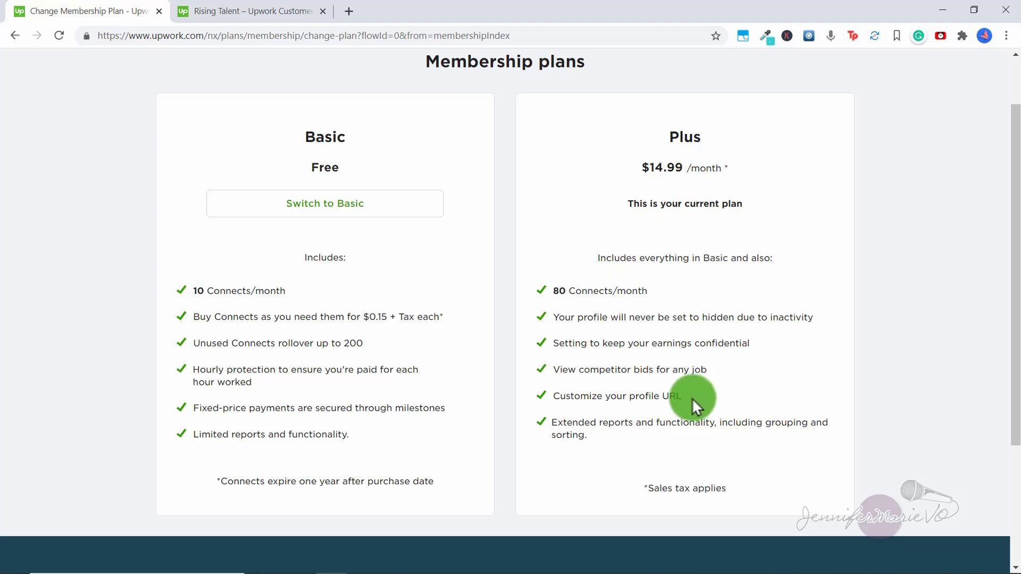
- Highlight Plus perks: the custom profile URL and 80 Connects per month
{"action": "left_click_drag", "start_coordinate": [681, 396], "coordinate": [624, 394]}
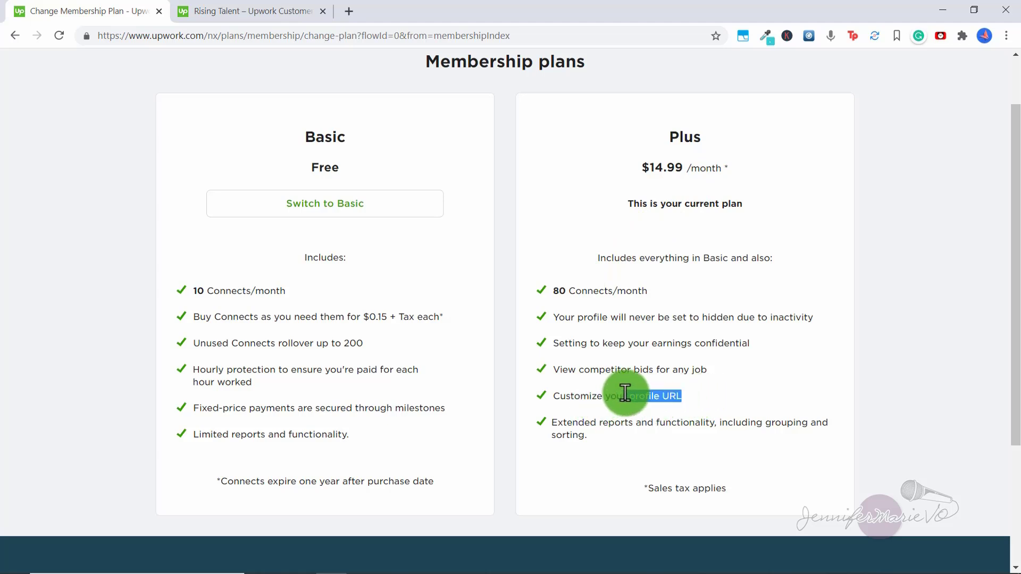
{"action": "left_click", "coordinate": [625, 393]}
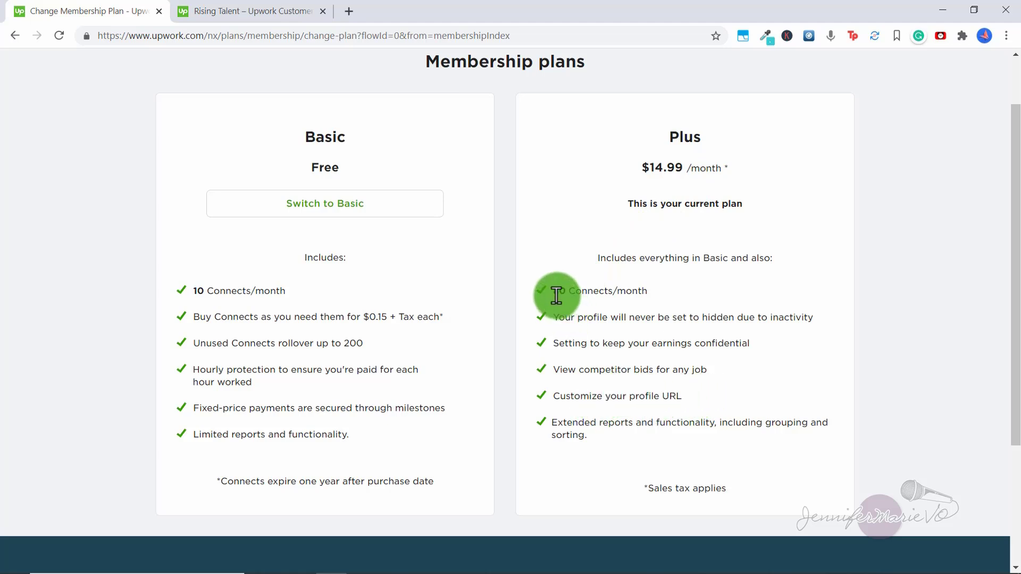
{"action": "left_click_drag", "start_coordinate": [558, 296], "coordinate": [570, 296]}
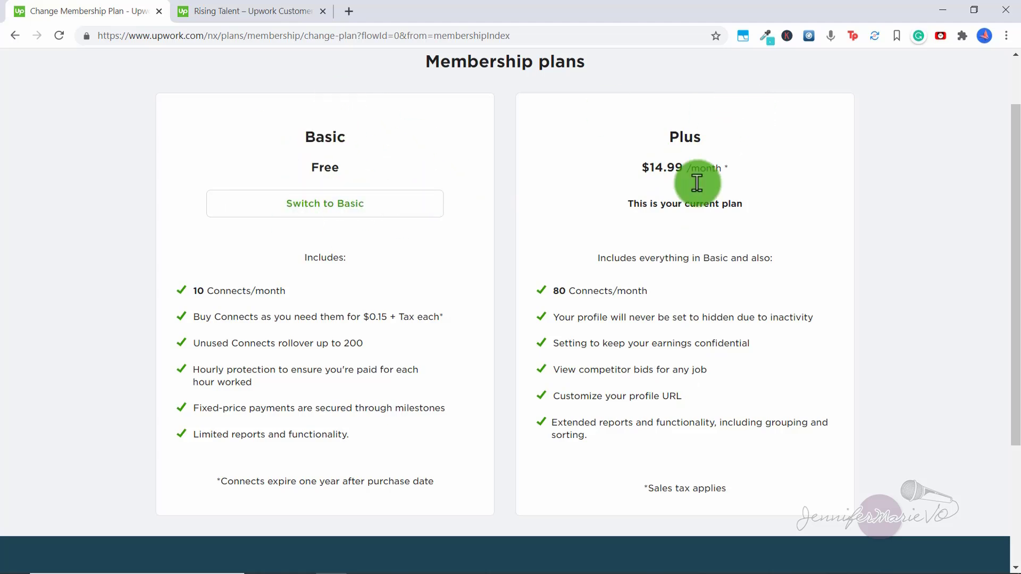
- Review Billing Methods and the add-billing-method form, then go to Contact Info settings
{"action": "left_click", "coordinate": [7, 42]}
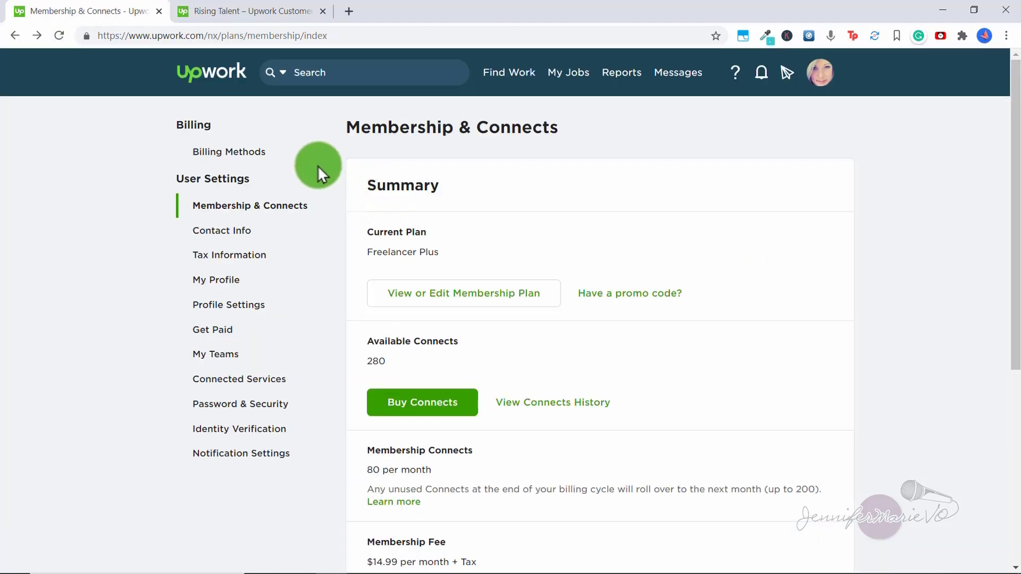
{"action": "left_click", "coordinate": [228, 155]}
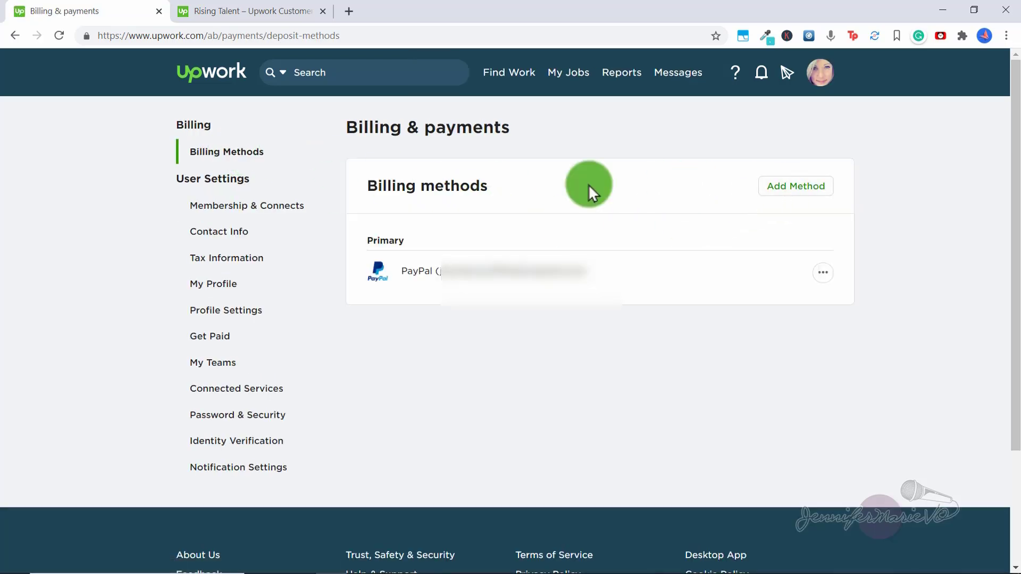
{"action": "left_click", "coordinate": [808, 187]}
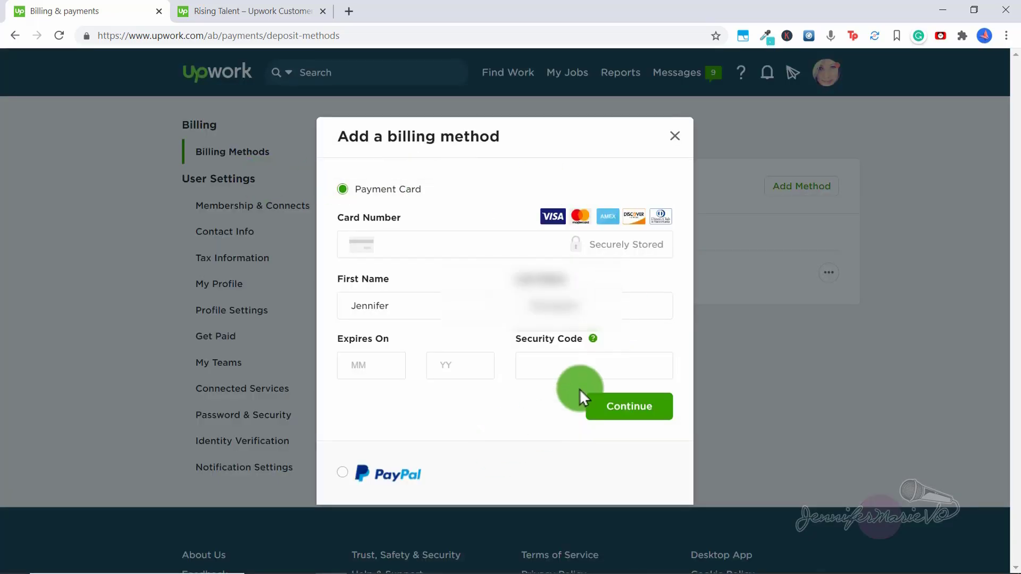
{"action": "left_click", "coordinate": [674, 137]}
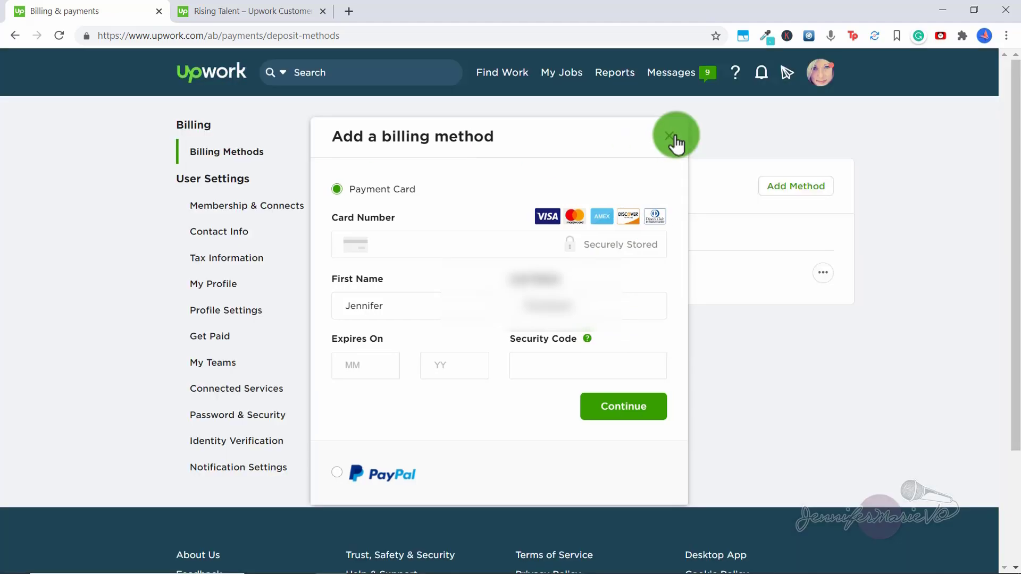
{"action": "left_click", "coordinate": [223, 232]}
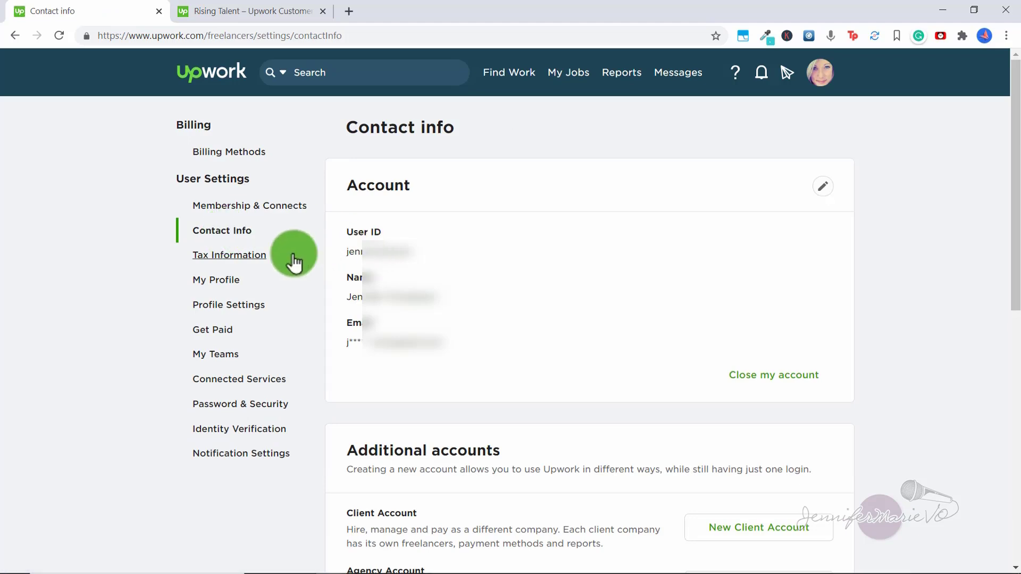
- View the Get paid page: $319.37 balance, weekly payouts above $100.00, and the preferred bank account
{"action": "left_click", "coordinate": [218, 335]}
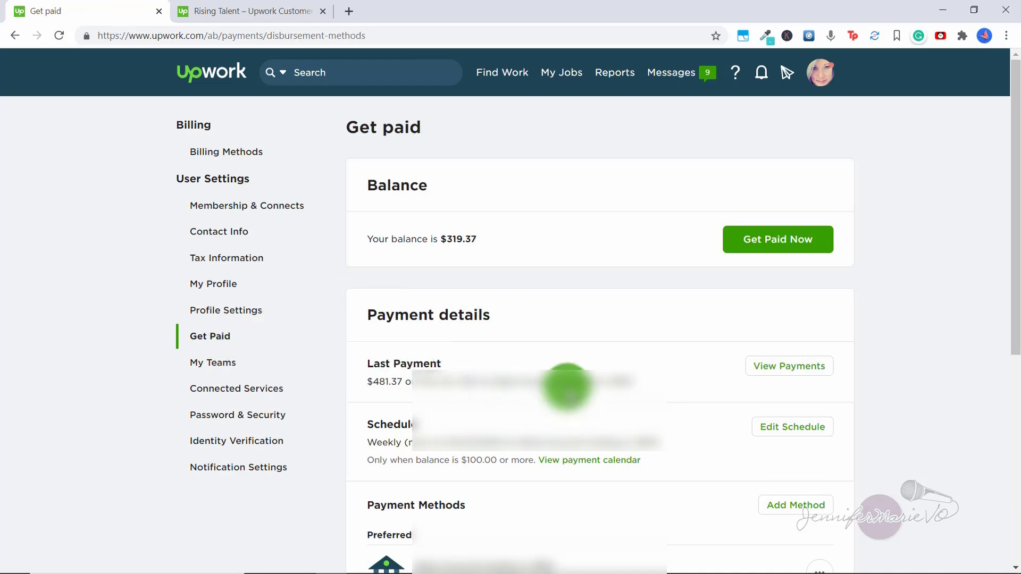
{"action": "left_click", "coordinate": [819, 74]}
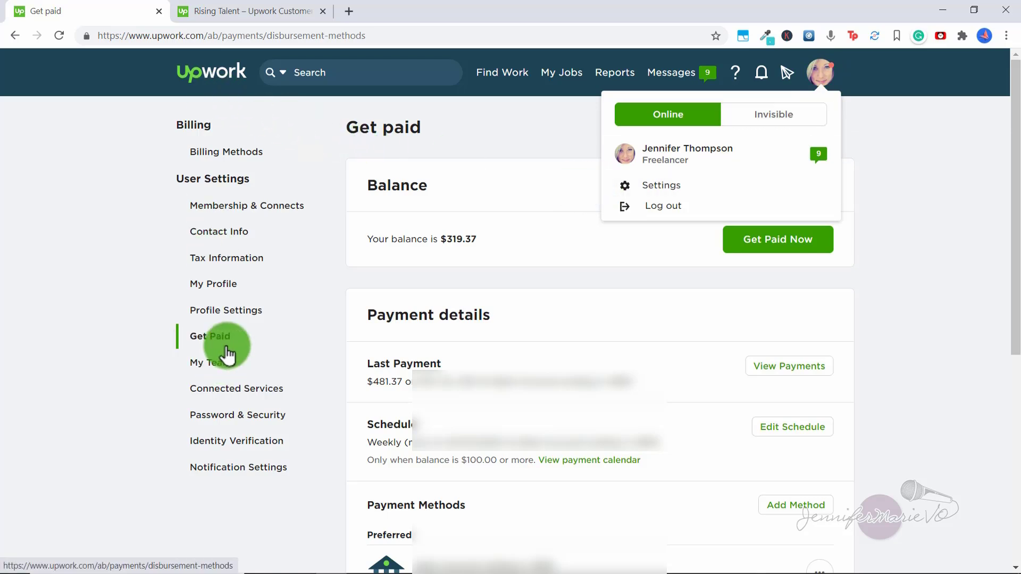
{"action": "left_click", "coordinate": [441, 292]}
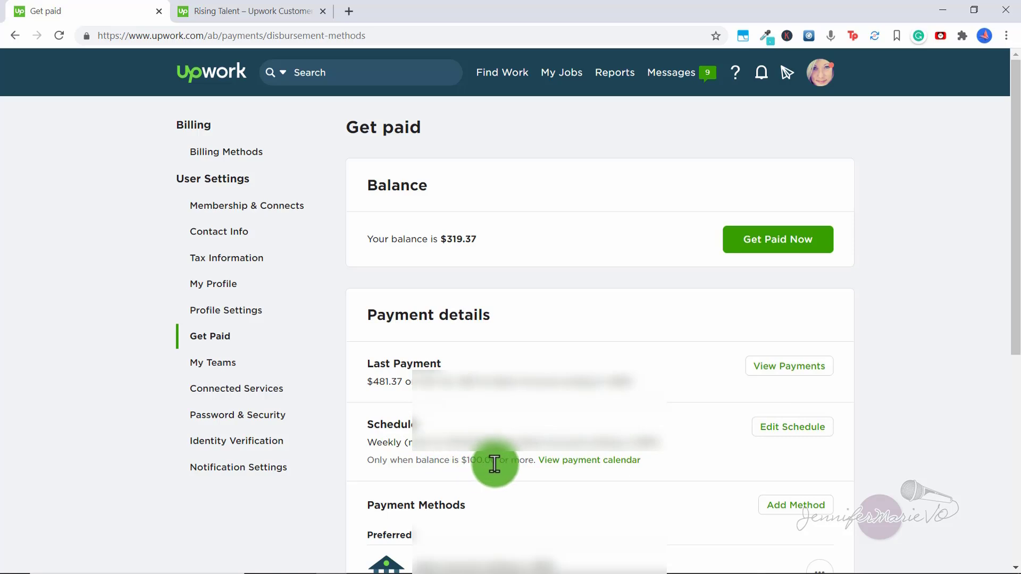
{"action": "scroll", "coordinate": [375, 113], "scroll_direction": "down", "scroll_amount": 4}
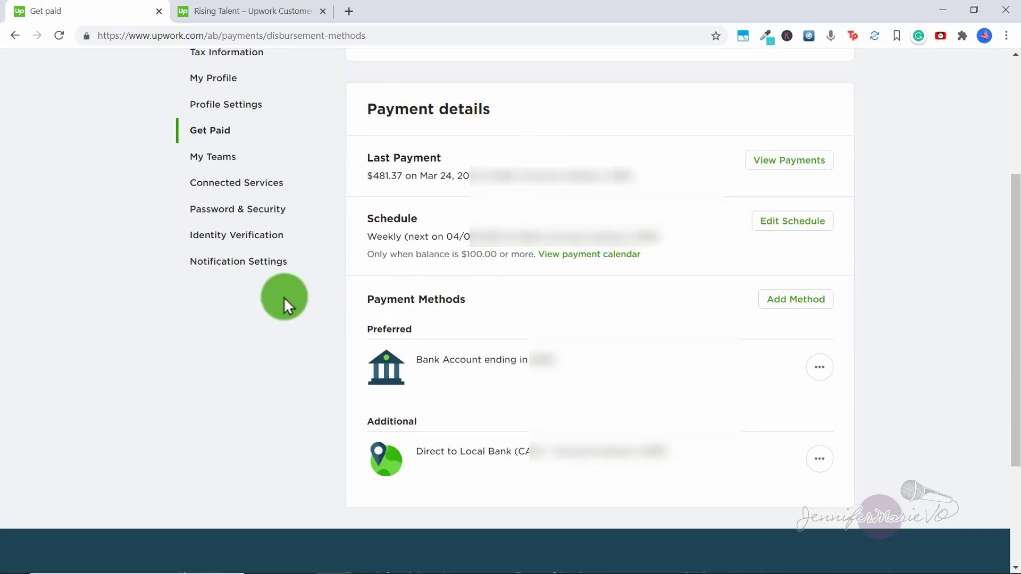
- Browse the payment method options: Direct to Local Bank (CAD) at $0.99, PayPal, Payoneer, Wire Transfer, U.S. Bank
{"action": "left_click", "coordinate": [803, 307]}
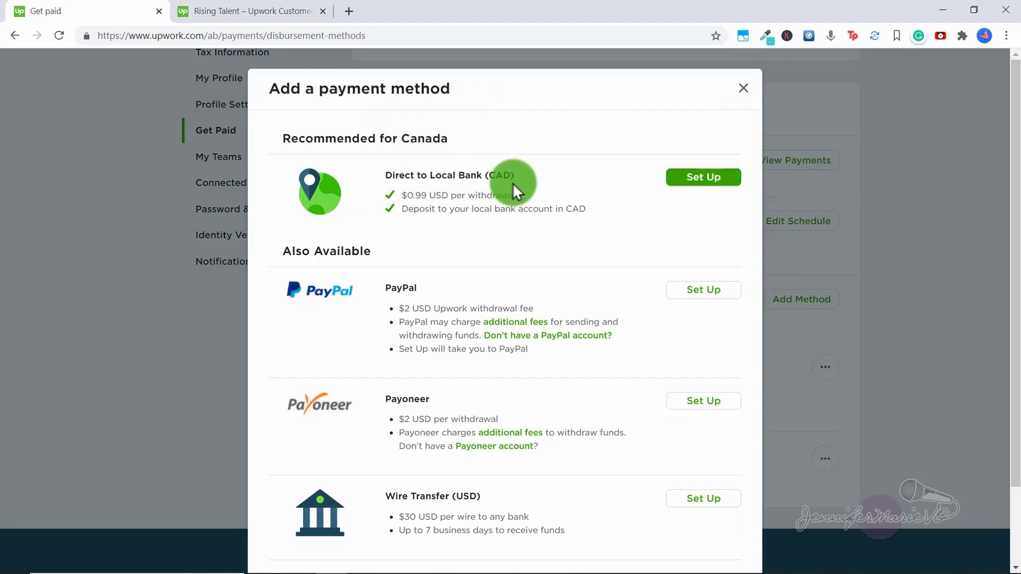
{"action": "scroll", "coordinate": [514, 183], "scroll_direction": "down", "scroll_amount": 2}
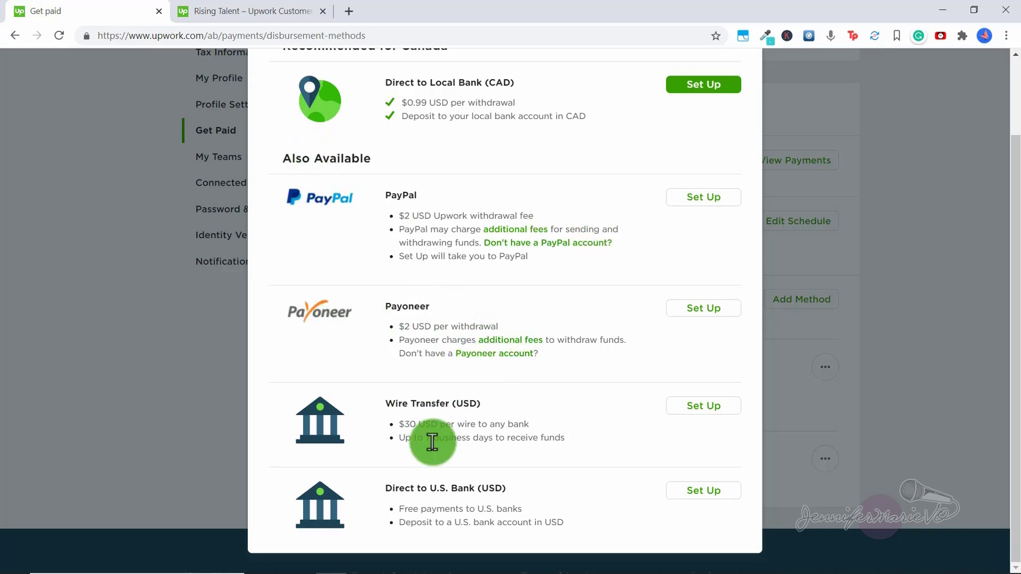
{"action": "scroll", "coordinate": [524, 497], "scroll_direction": "up", "scroll_amount": 1}
{"action": "scroll", "coordinate": [525, 497], "scroll_direction": "up", "scroll_amount": 1}
{"action": "scroll", "coordinate": [510, 439], "scroll_direction": "down", "scroll_amount": 2}
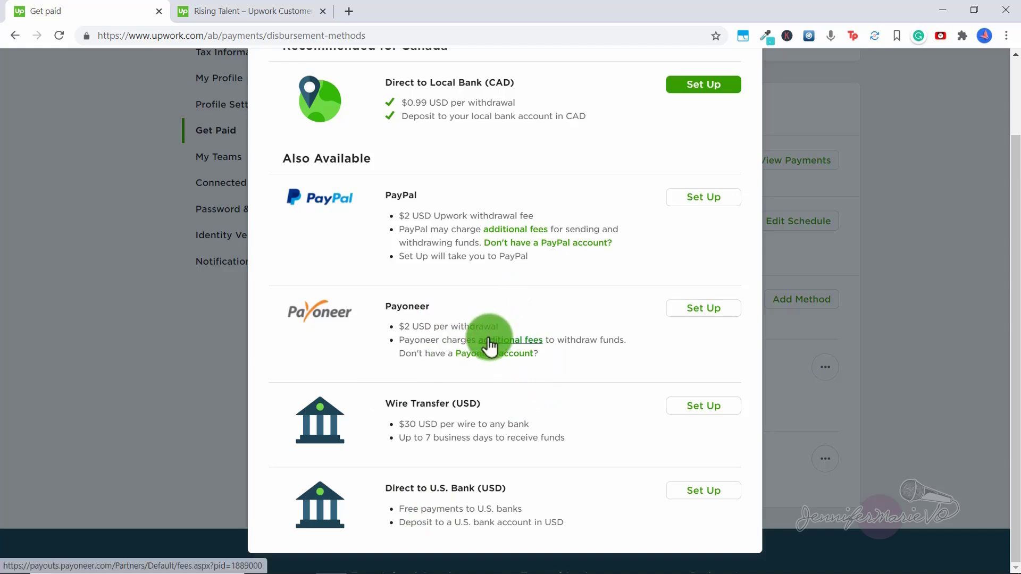
{"action": "scroll", "coordinate": [511, 340], "scroll_direction": "up", "scroll_amount": 2}
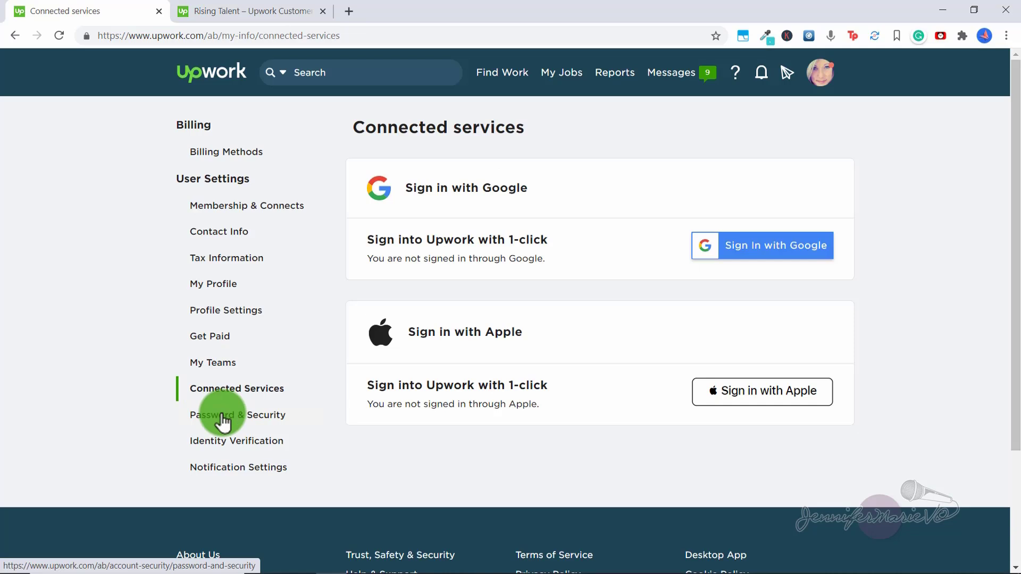
- Pass through Password & Security, then review notification settings with desktop notifications left at All Activity
{"action": "left_click", "coordinate": [241, 394]}
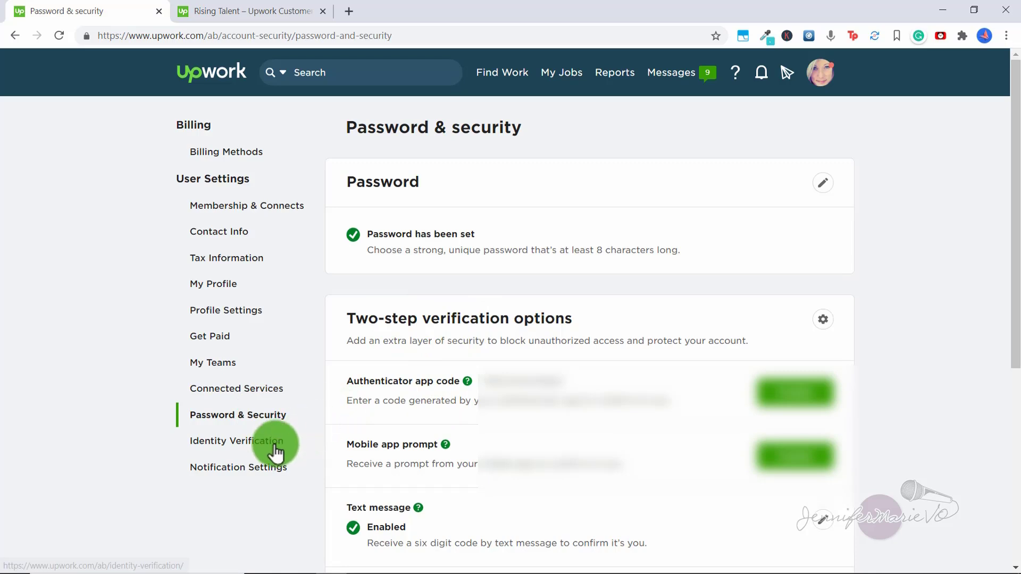
{"action": "left_click", "coordinate": [256, 469]}
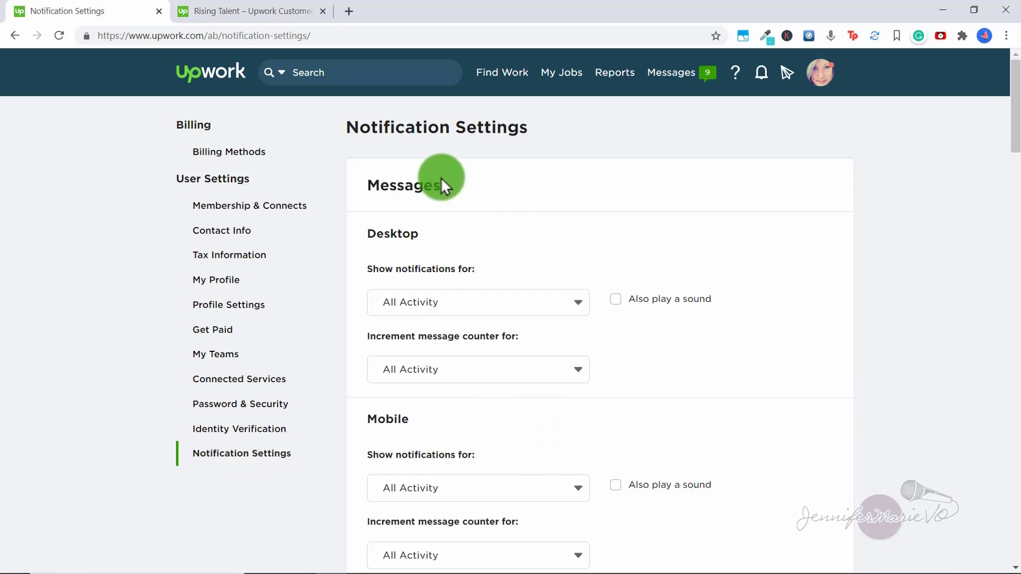
{"action": "left_click", "coordinate": [483, 300]}
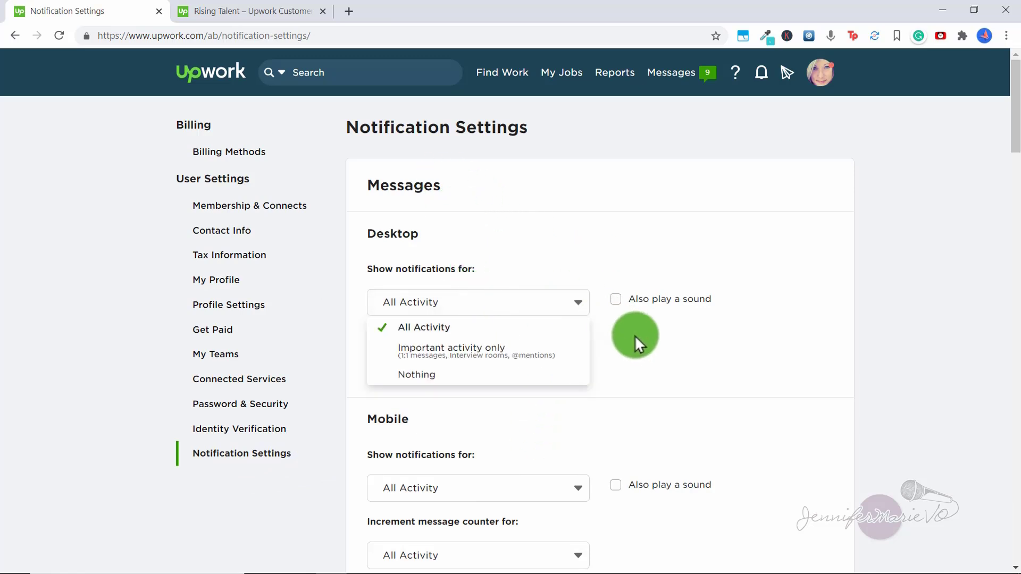
{"action": "left_click", "coordinate": [699, 378]}
{"action": "scroll", "coordinate": [699, 378], "scroll_direction": "down", "scroll_amount": 2}
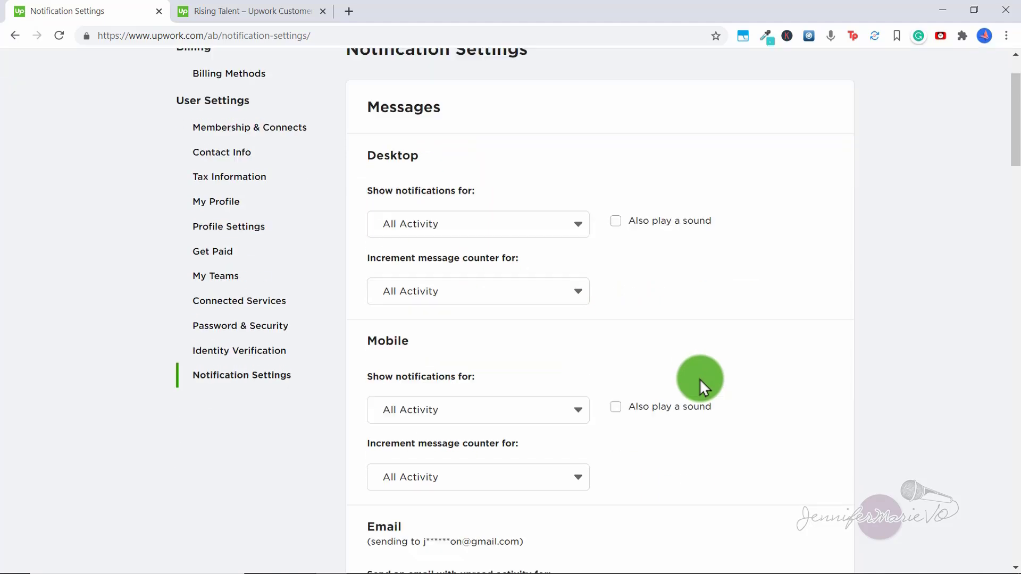
{"action": "scroll", "coordinate": [531, 455], "scroll_direction": "down", "scroll_amount": 2}
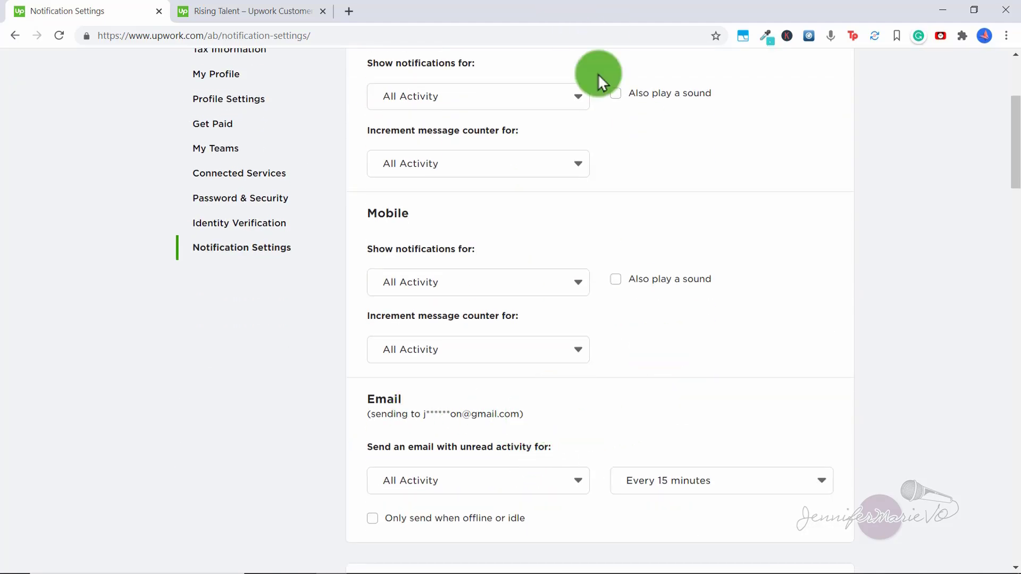
{"action": "scroll", "coordinate": [578, 509], "scroll_direction": "up", "scroll_amount": 4}
- Go back to the My Feed job list via the Upwork logo
{"action": "left_click", "coordinate": [217, 87]}
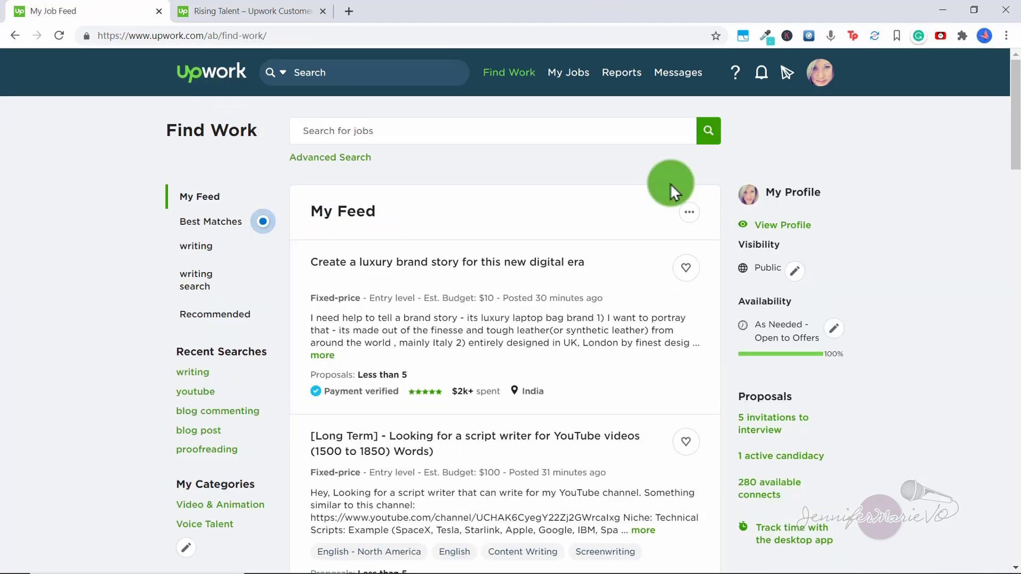